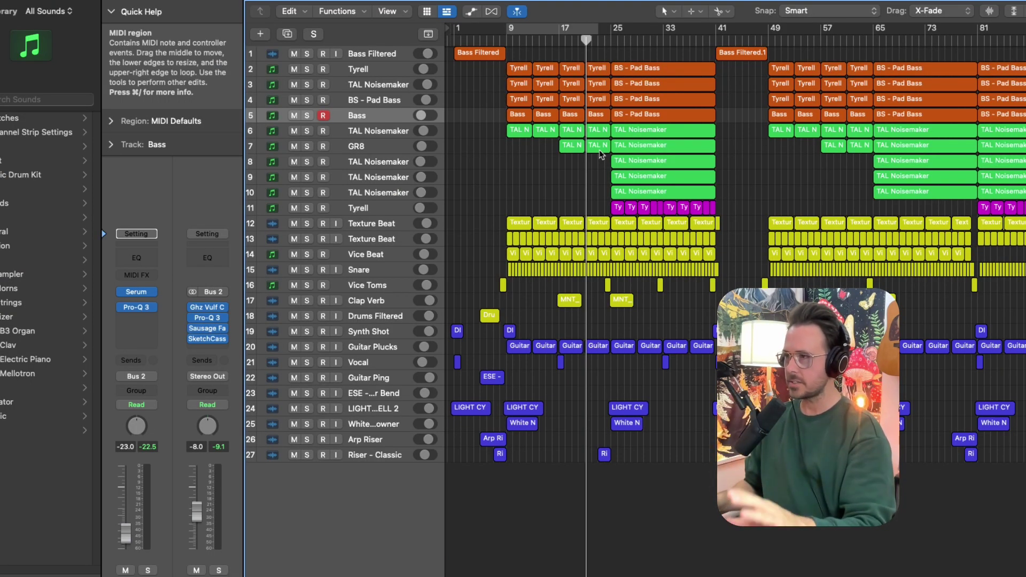
Enlarge the track rows and marquee-select the bass-layer regions on tracks 2–5.
key(z)
scroll(592, 162, left, 2)
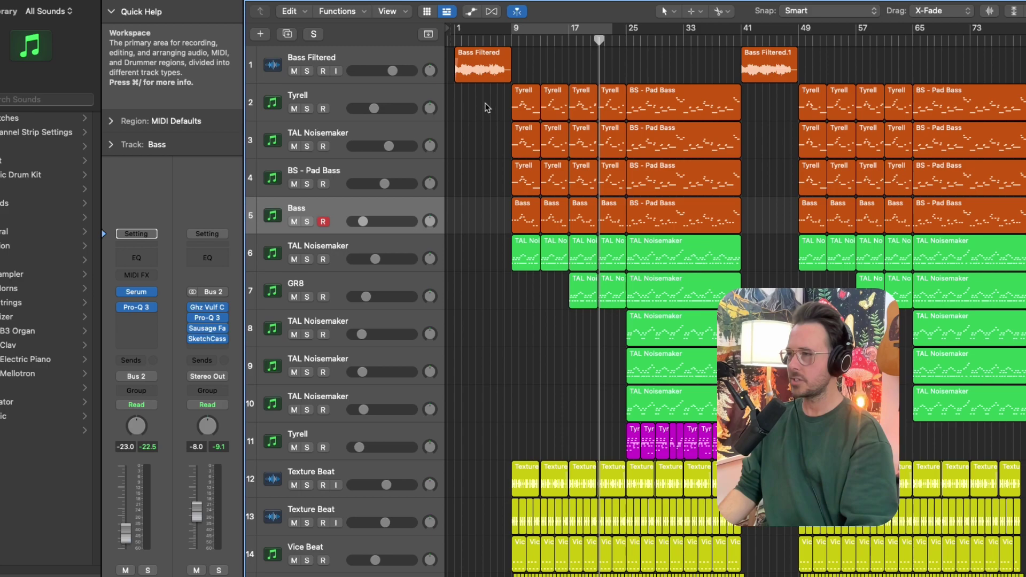
drag(488, 108, 786, 200)
Select the lead regions from TAL Noisemaker on track 6 through Tyrell on track 11.
key(z)
click(392, 192)
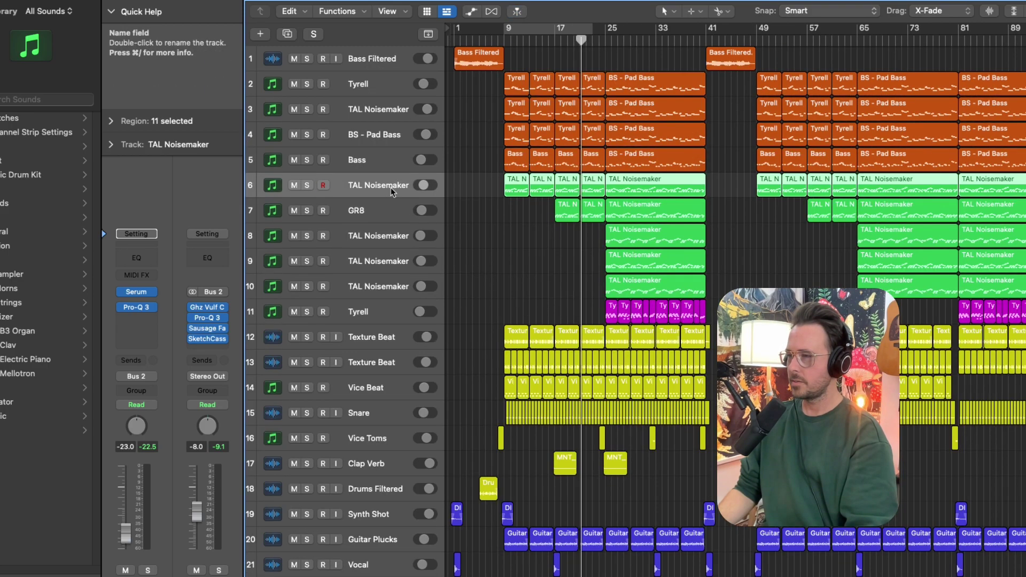
drag(472, 186, 732, 296)
key(super+Left)
drag(531, 309, 716, 315)
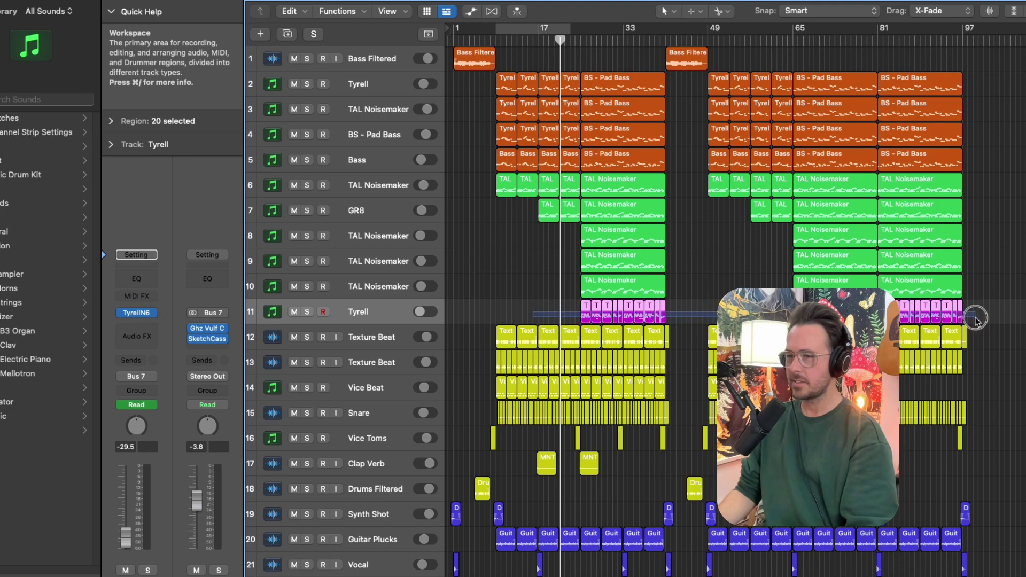
Zoom out to fit all 27 tracks and mark the drum regions on tracks 12–17.
key(super+Up)
drag(459, 260, 631, 364)
key(super+Up)
Clear the drum selection and mark the texture and effect regions on tracks 19–27.
click(910, 511)
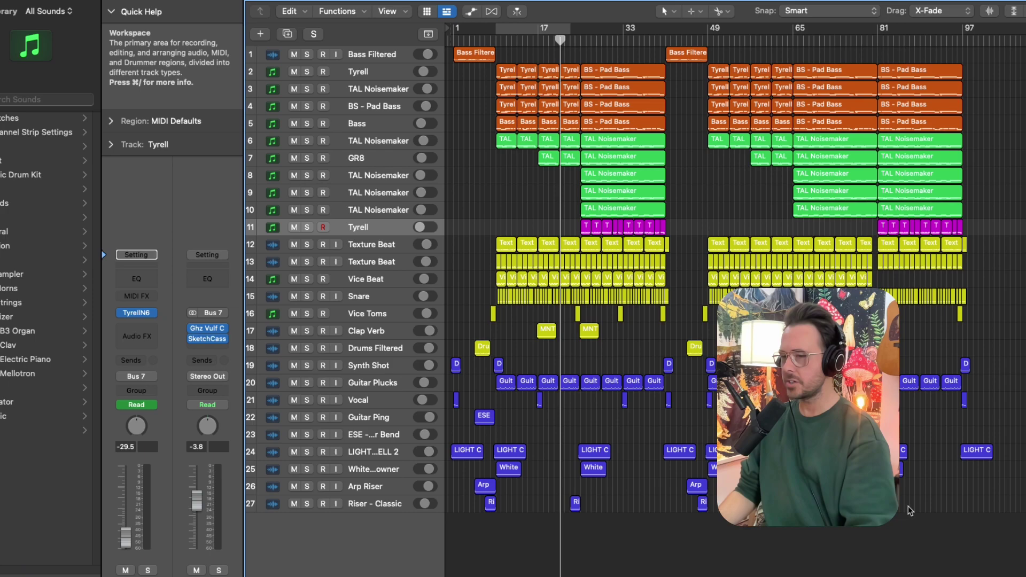
drag(717, 510, 545, 370)
key(super+Right)
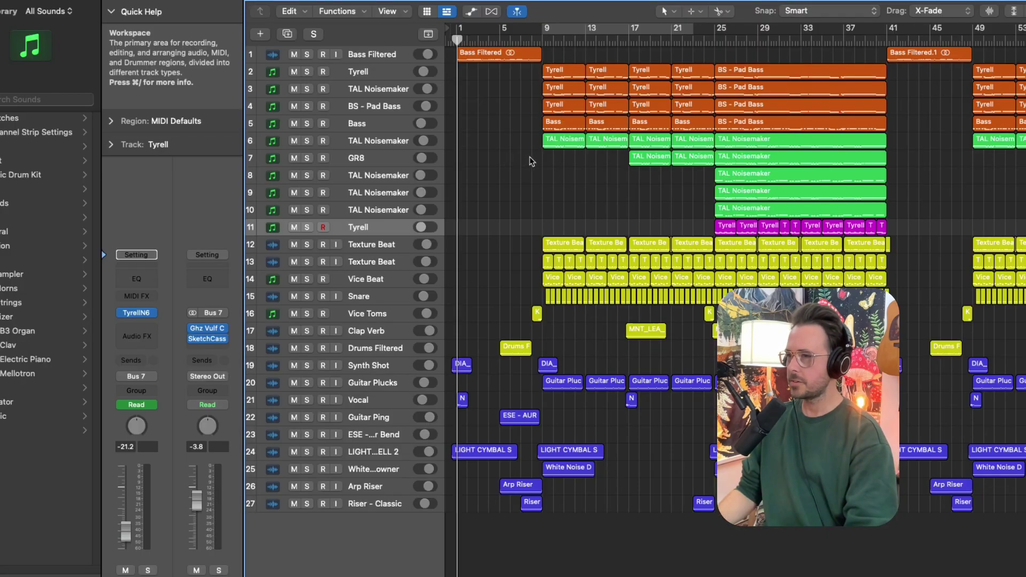
Play the arrangement from bar 1, zooming in to follow the intro and back out.
key(super+Right)
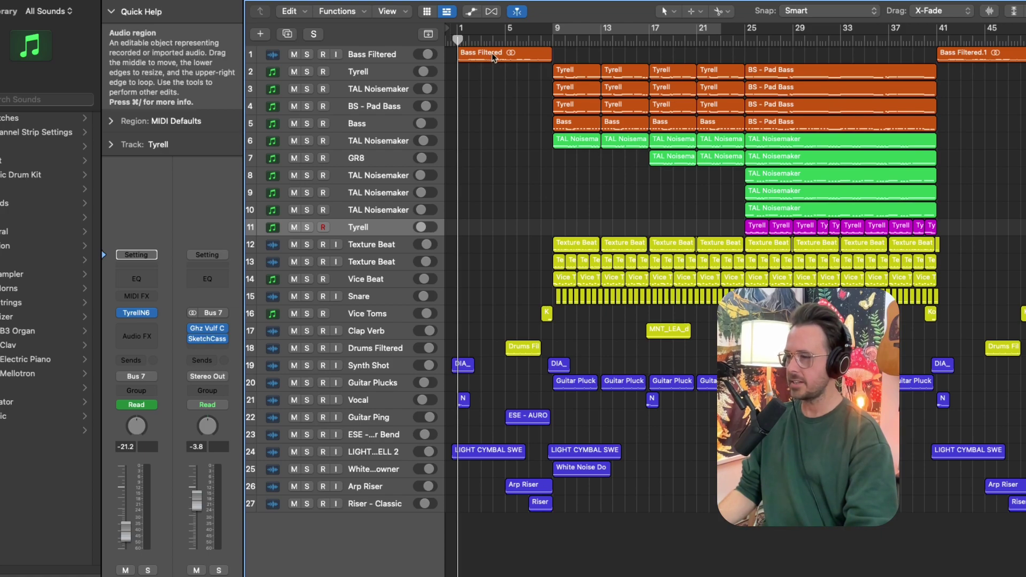
key(Return)
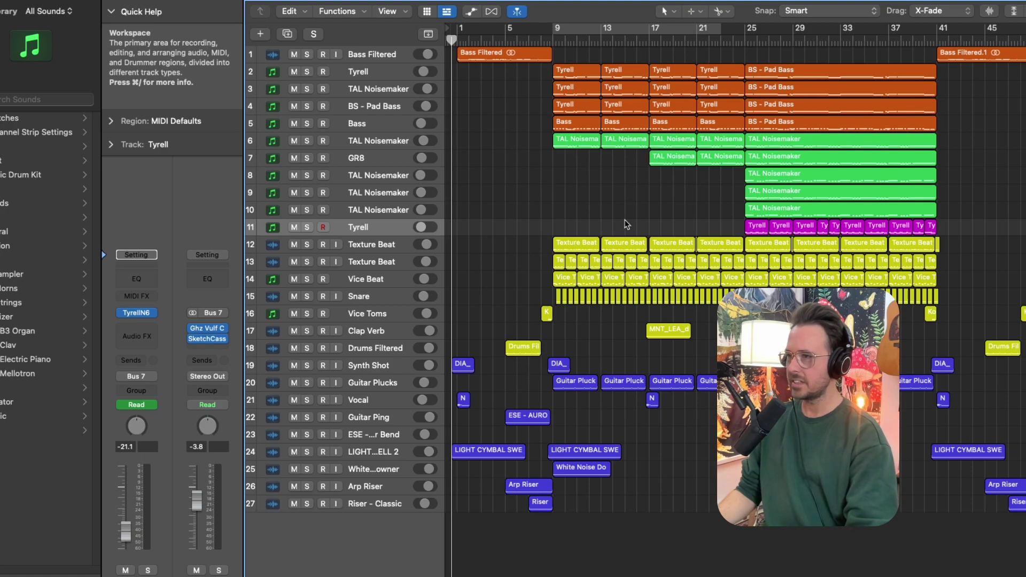
key(space)
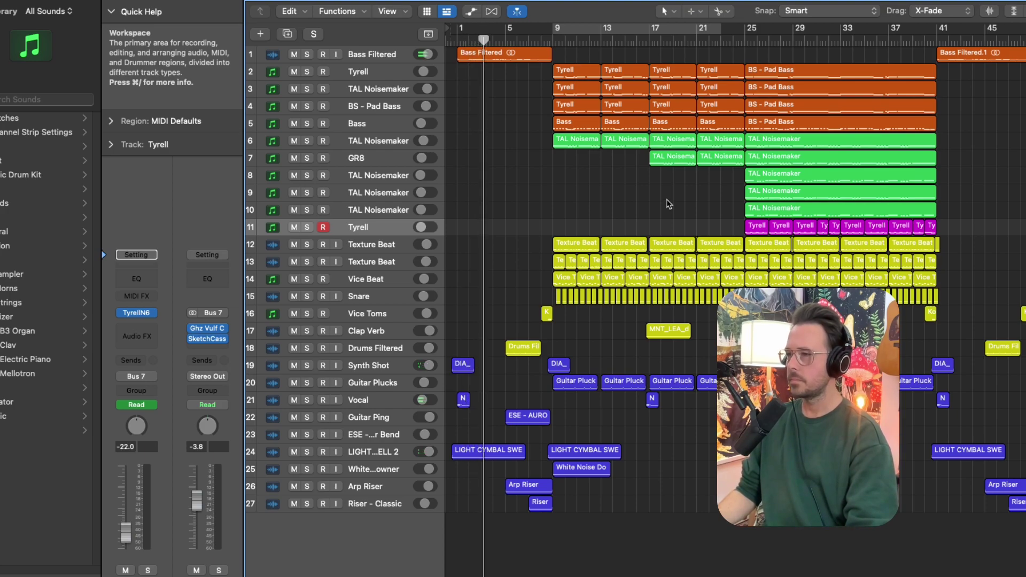
key(super+Right)
key(super+Right)
key(super+Right)
key(super+Right)
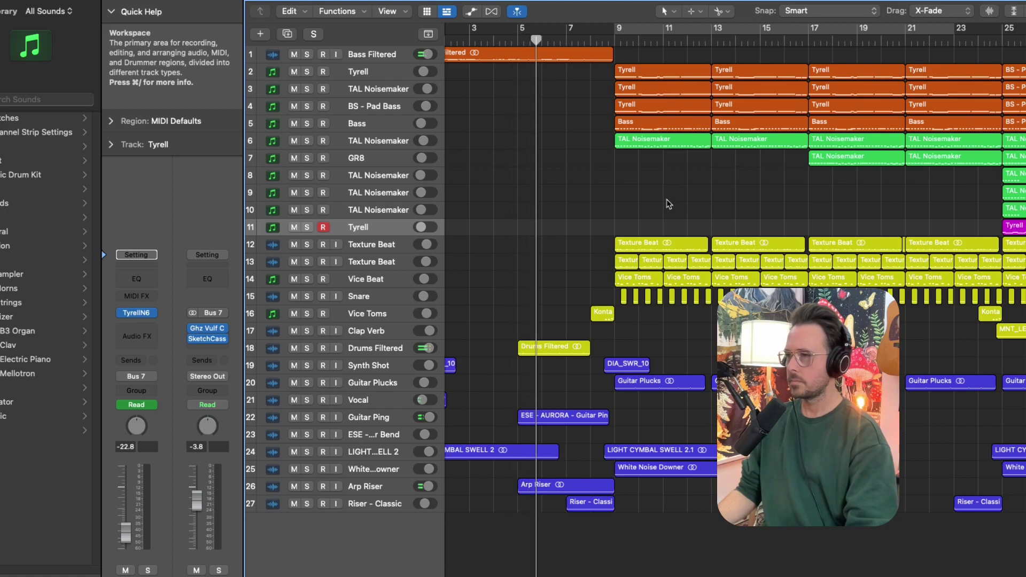
scroll(668, 203, right, 3)
scroll(668, 204, right, 2)
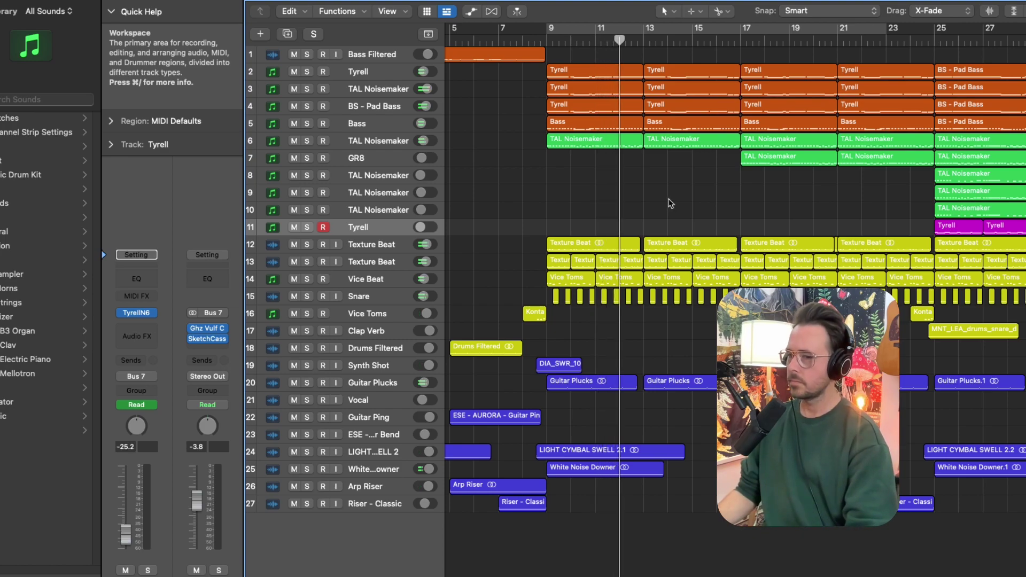
key(z)
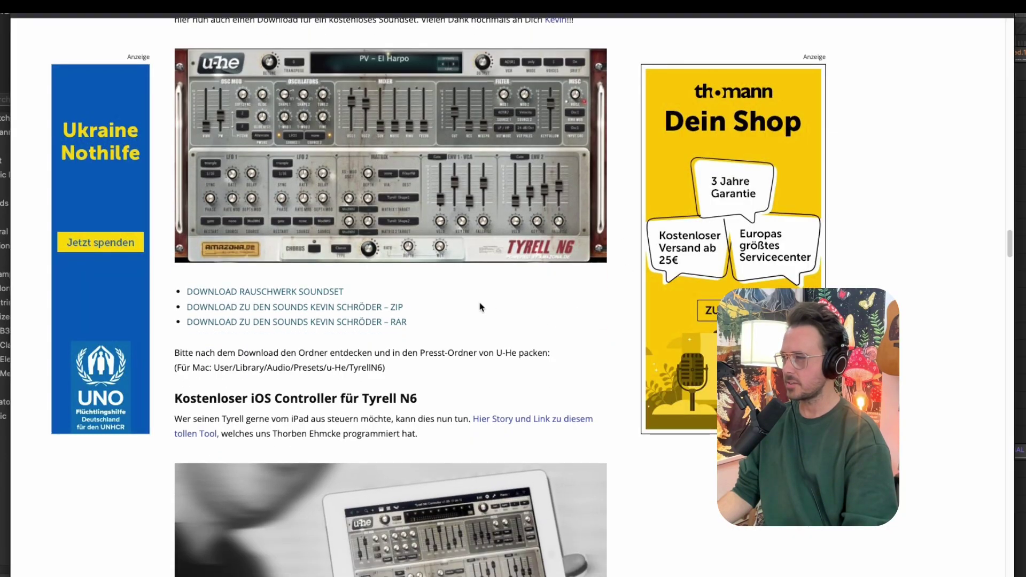
scroll(516, 303, down, 3)
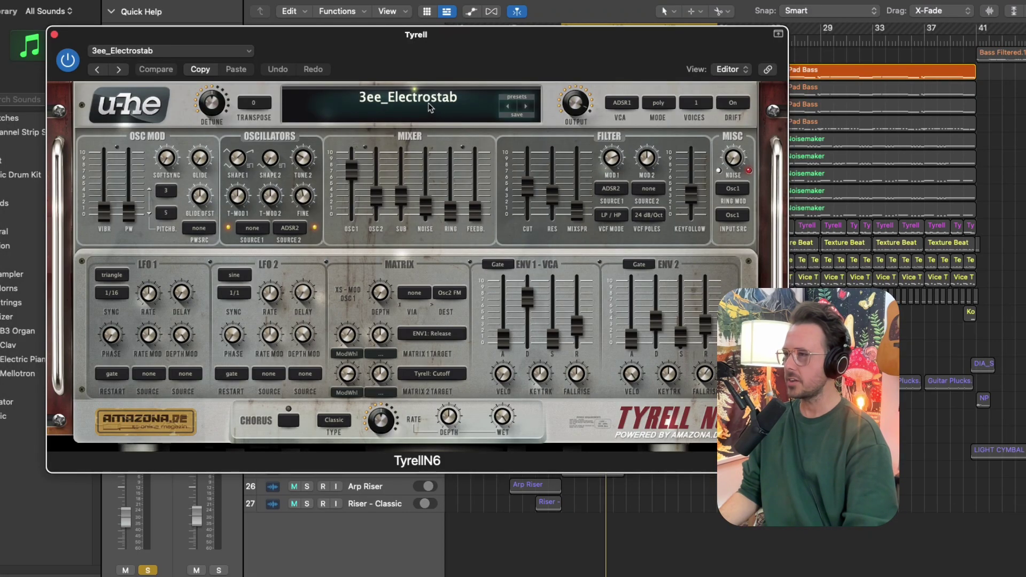
Scroll the Tyrell N6 article to the soundset download links, then open the Tyrell preset list.
click(429, 109)
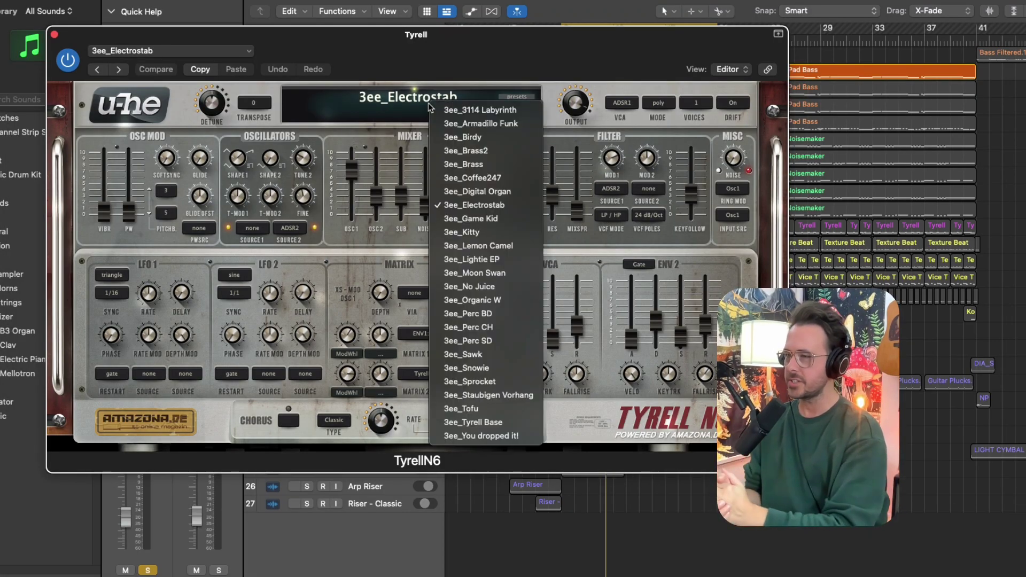
Close the Tyrell preset list and plugin window, and start playback with Tyrell soloed.
click(523, 139)
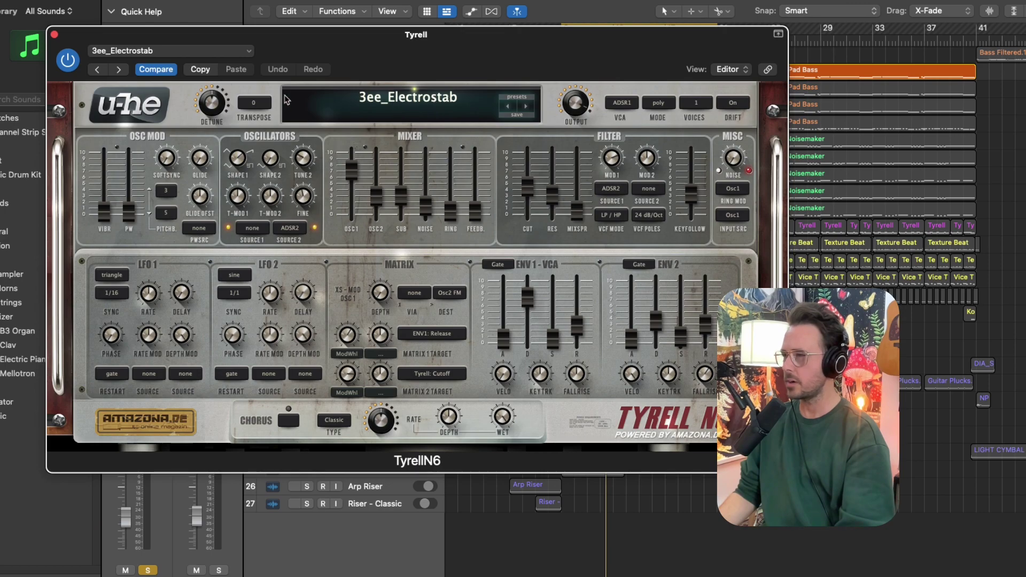
key(super+w)
key(space)
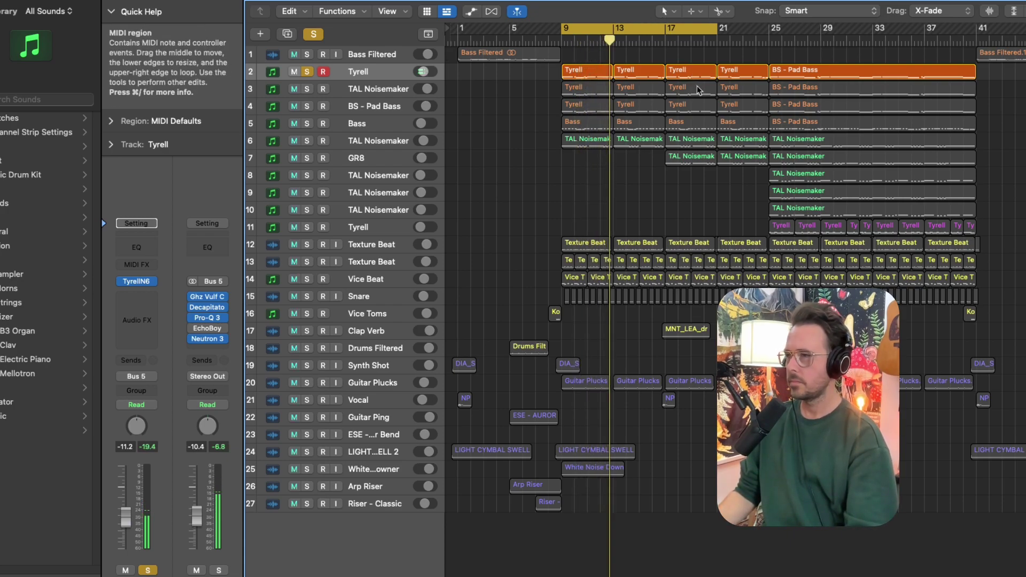
Move the cycle range to bars 25–33 and reopen the Tyrell N6 window on 3ee_Electrostab.
key(z)
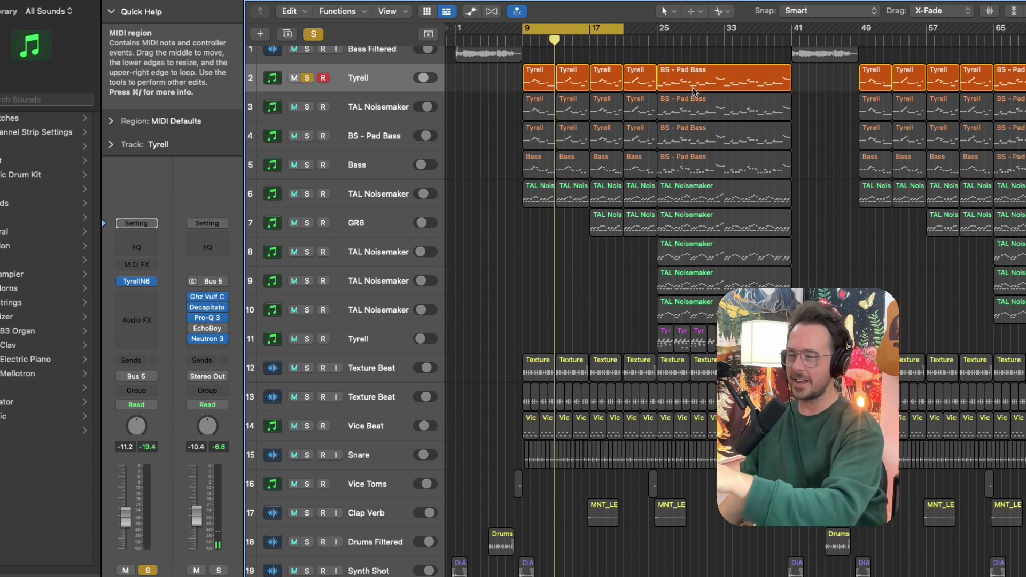
drag(621, 30, 792, 33)
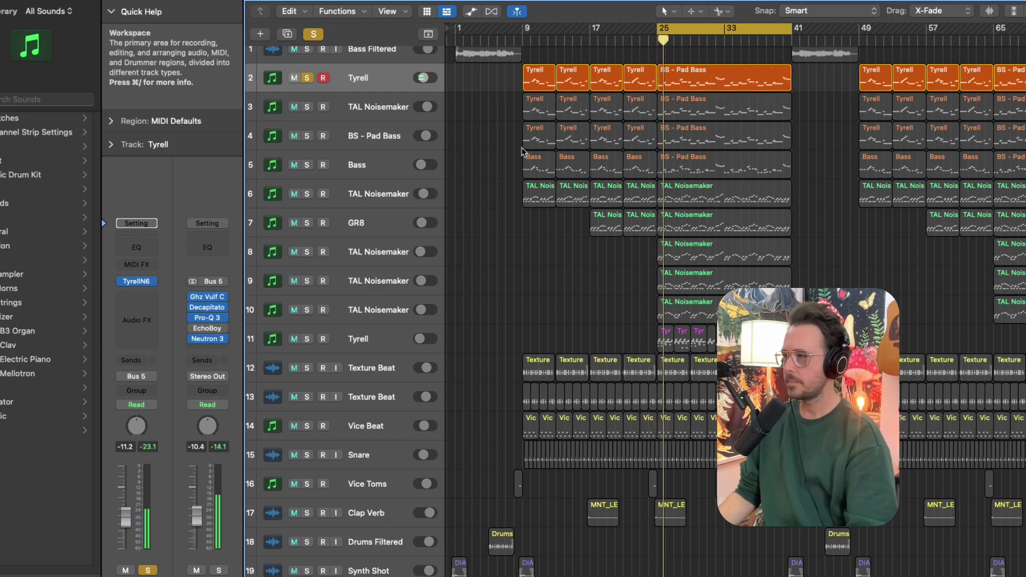
click(136, 280)
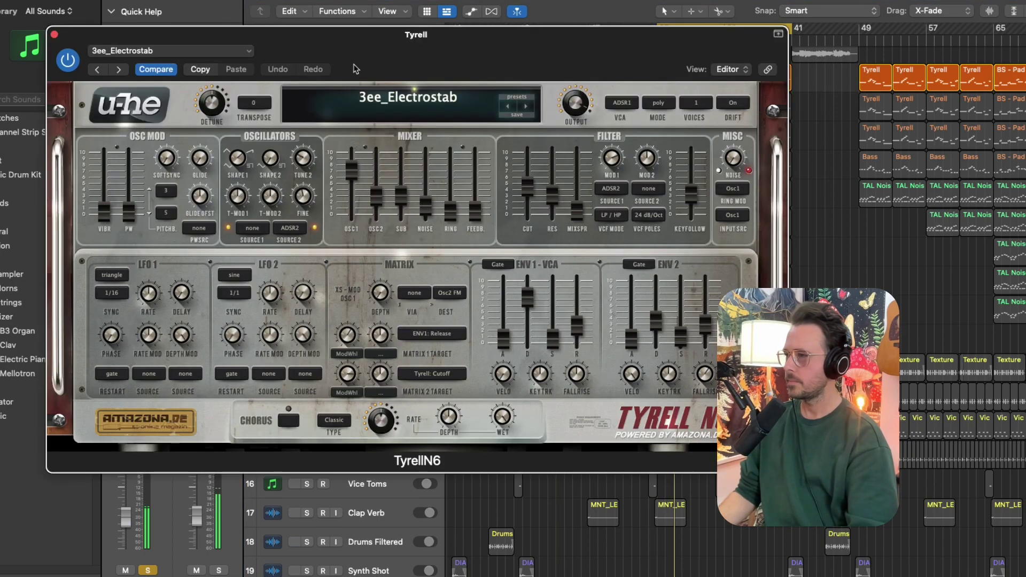
drag(350, 55, 347, 50)
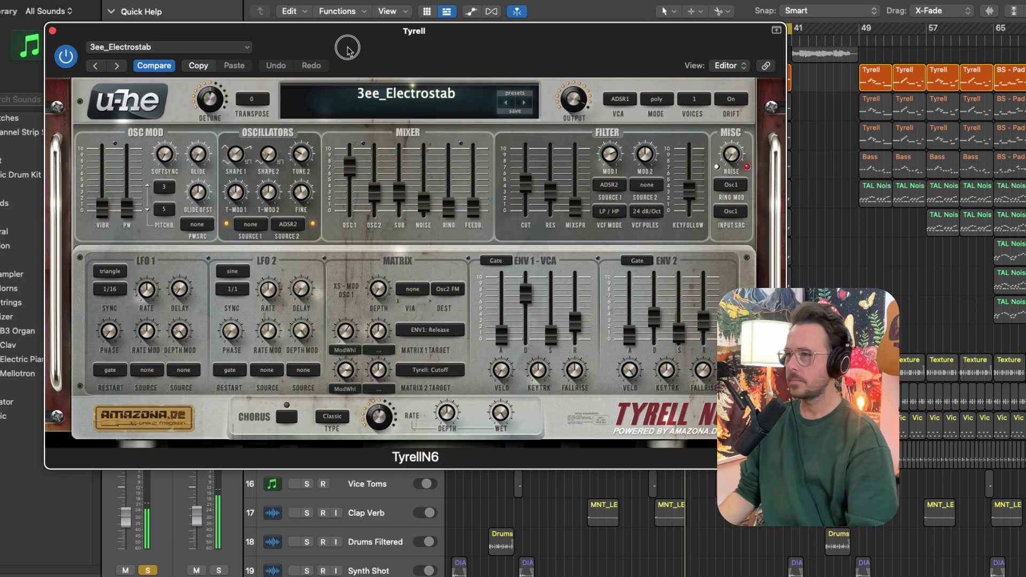
Close Tyrell and open track 3's TAL Noisemaker on its BS Knarziger FN preset.
click(52, 31)
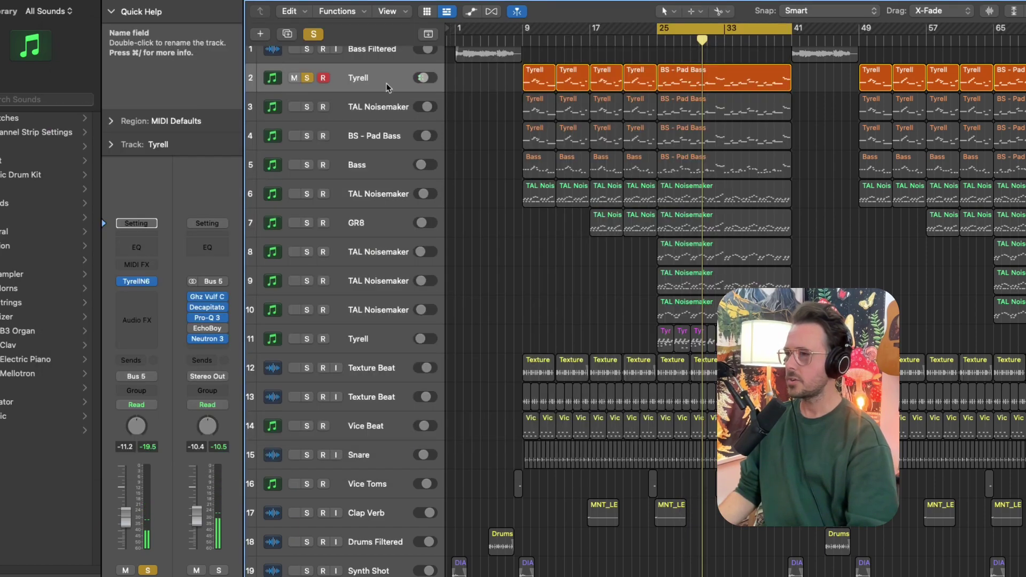
scroll(490, 168, up, 3)
scroll(491, 167, up, 3)
scroll(491, 168, left, 5)
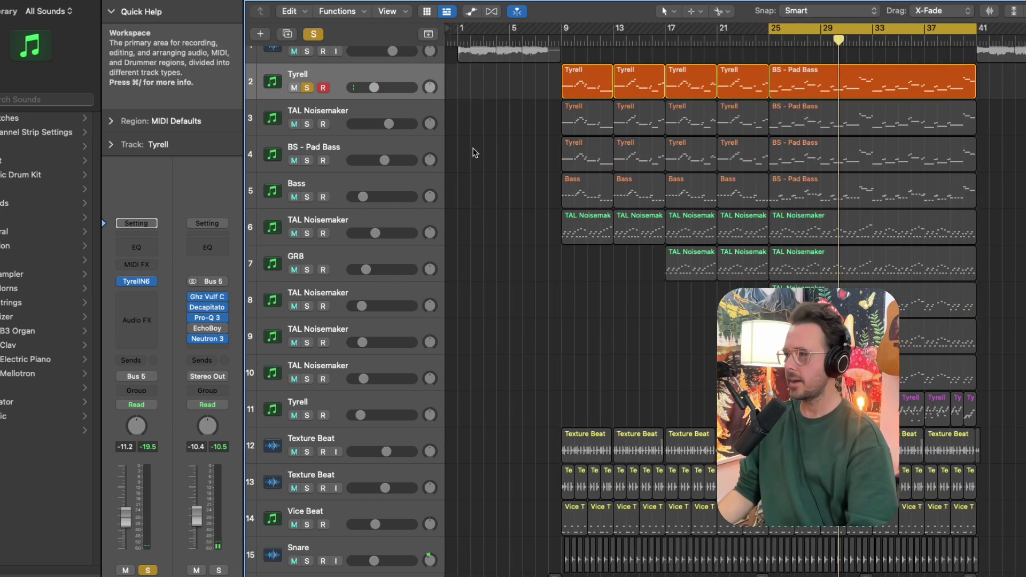
click(372, 114)
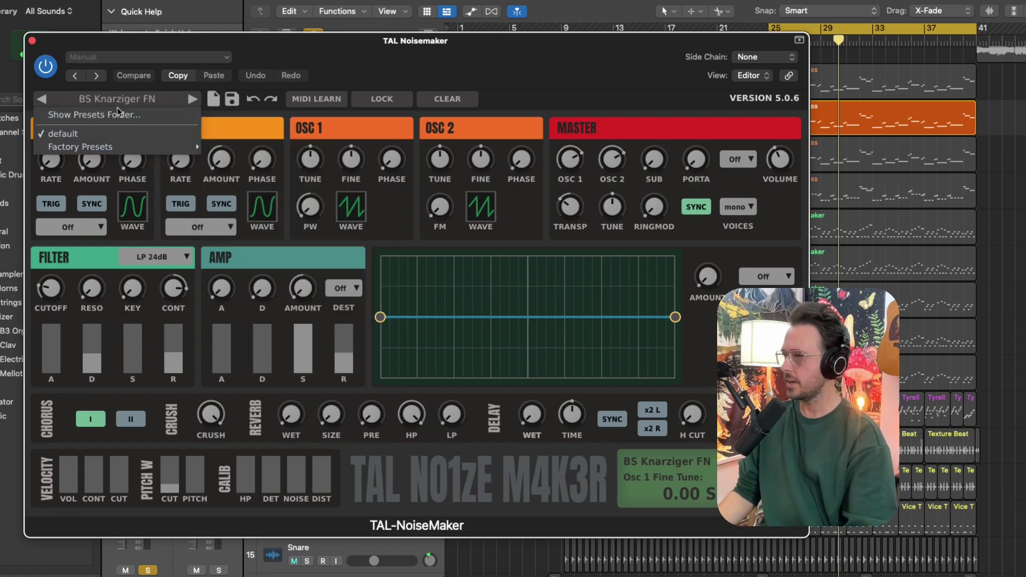
click(314, 49)
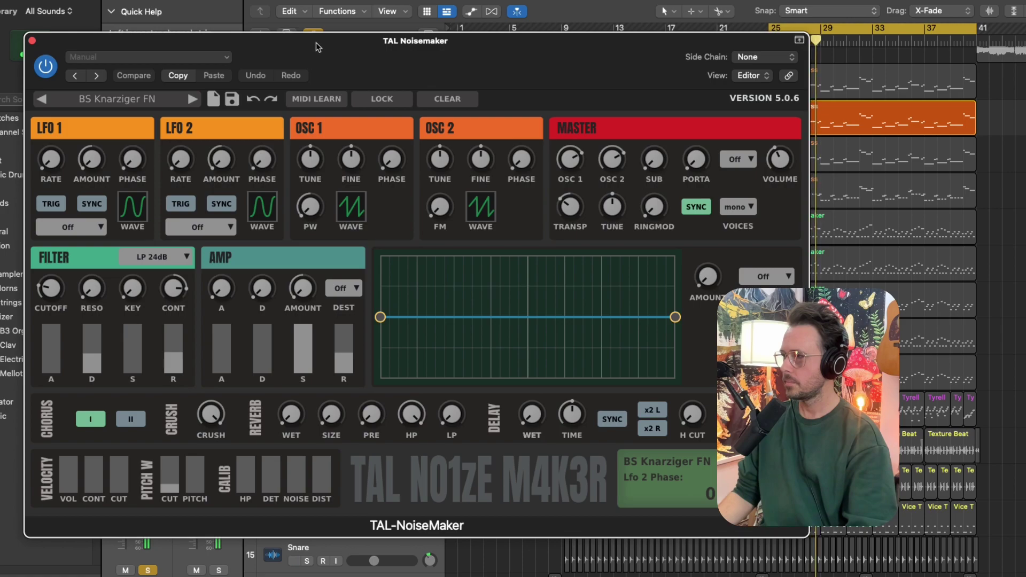
drag(316, 42, 320, 136)
Solo Tyrell, TAL Noisemaker, Bass and BS - Pad Bass together and play them from bar 25.
click(307, 88)
key(v)
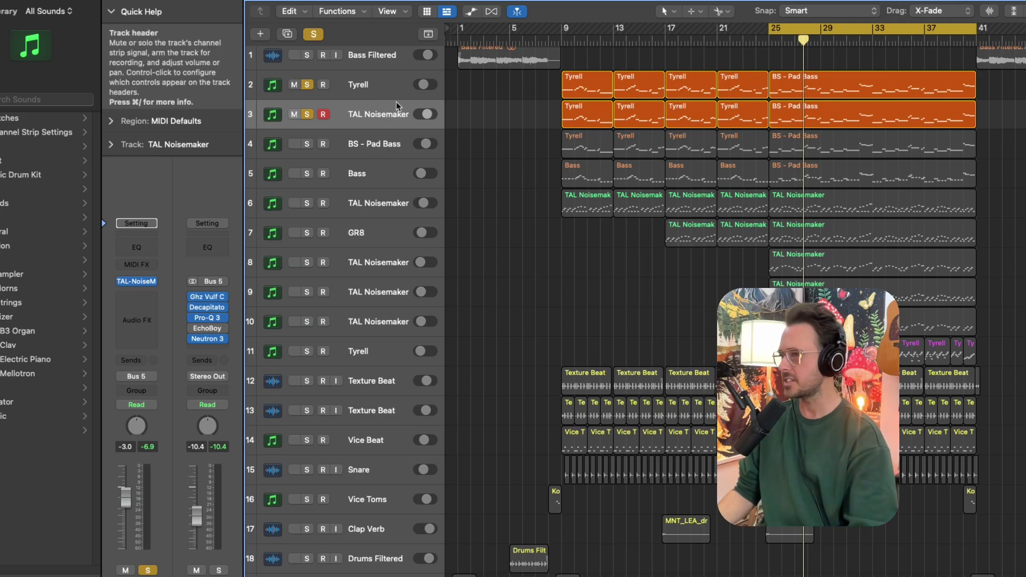
click(369, 176)
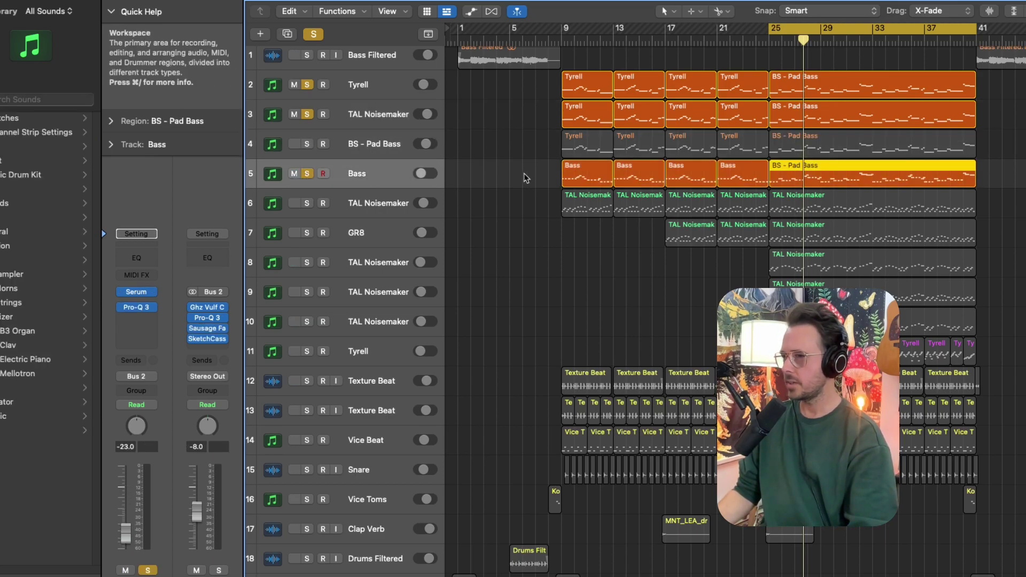
key(space)
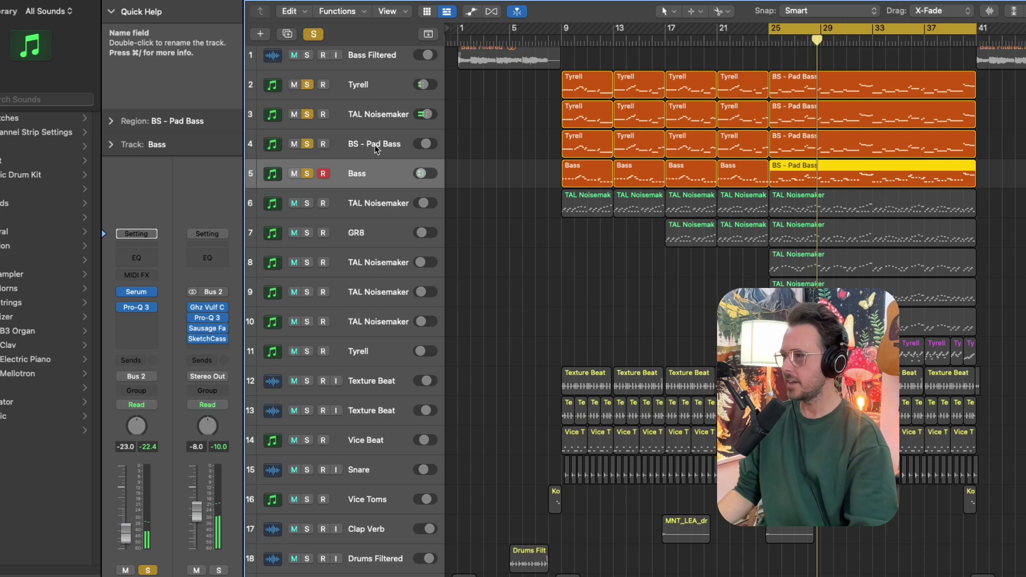
key(Up)
key(z)
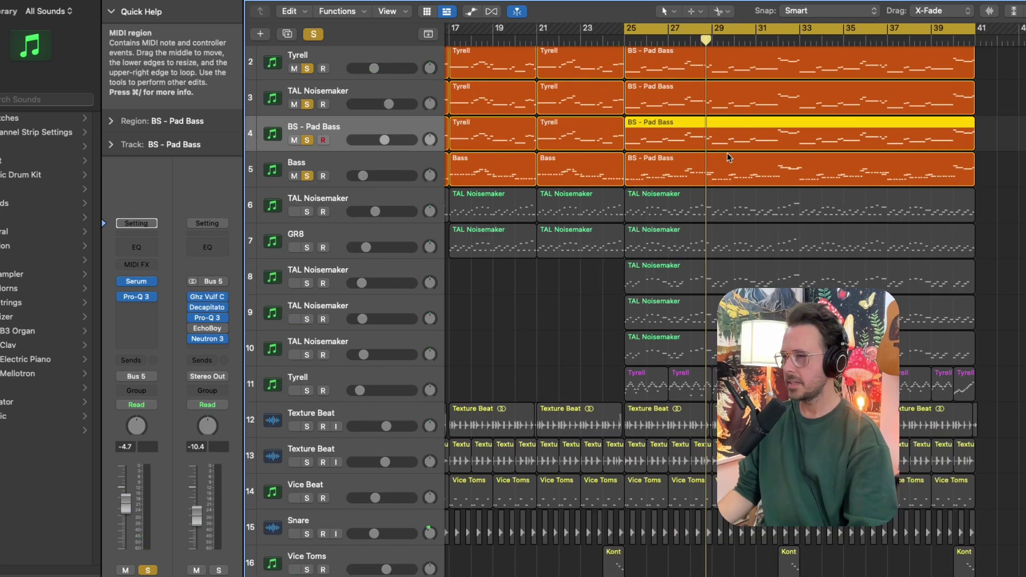
key(space)
key(space)
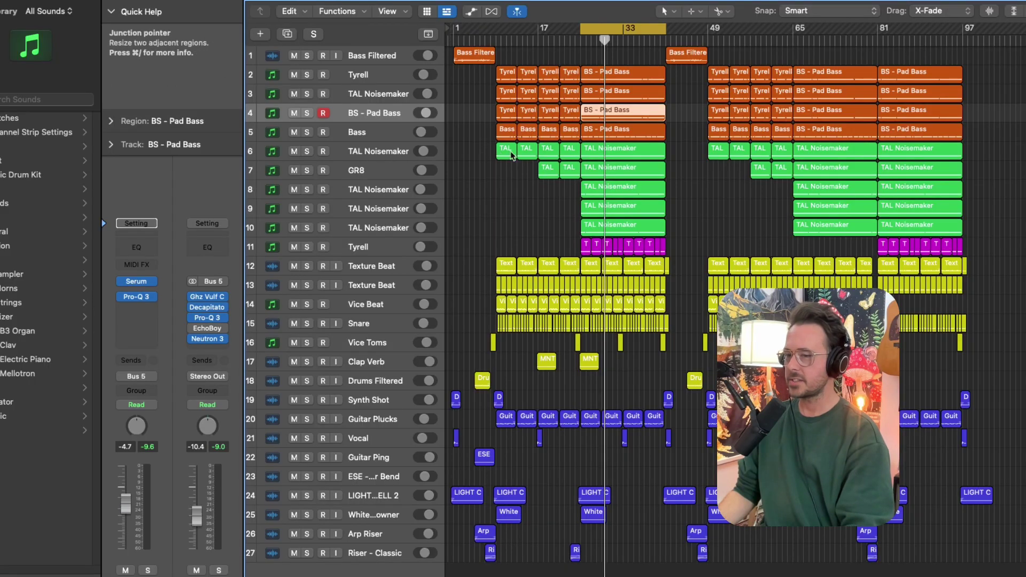
Solo track 6's TAL Noisemaker, view its PD Dream of '86 TUC patch, and play it.
click(377, 155)
key(super+Down)
key(super+Right)
key(super+Right)
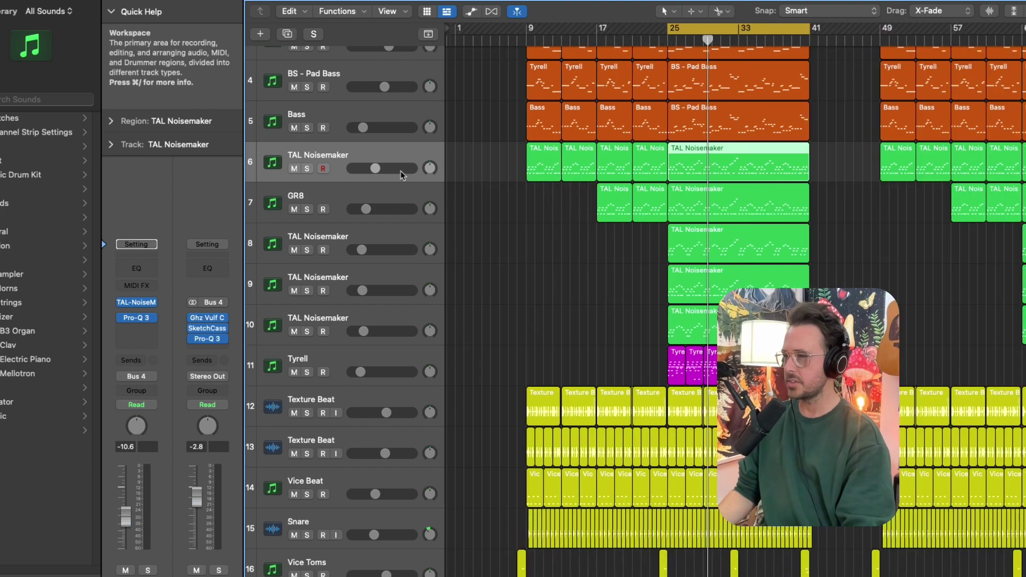
click(306, 169)
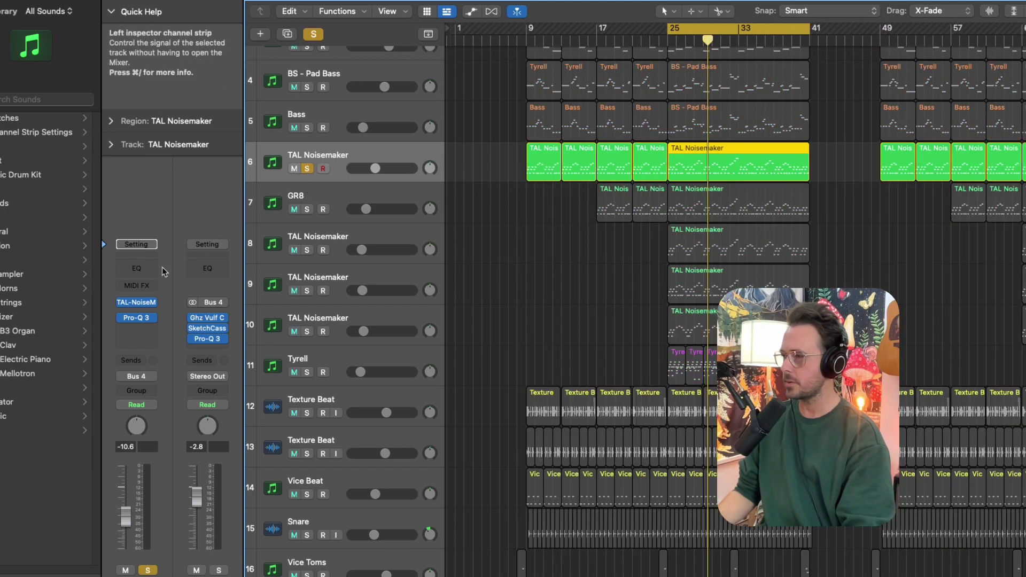
click(136, 302)
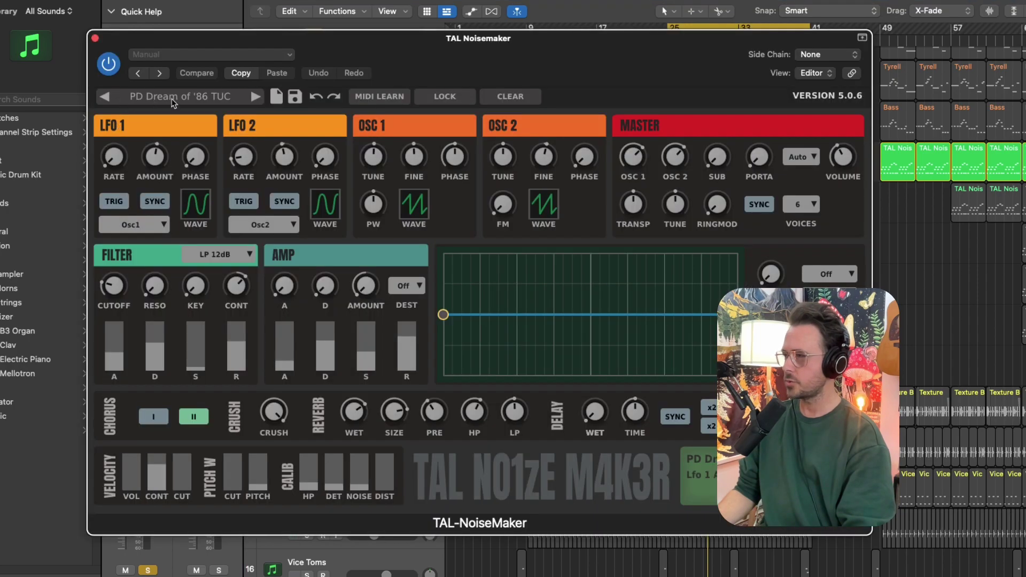
key(space)
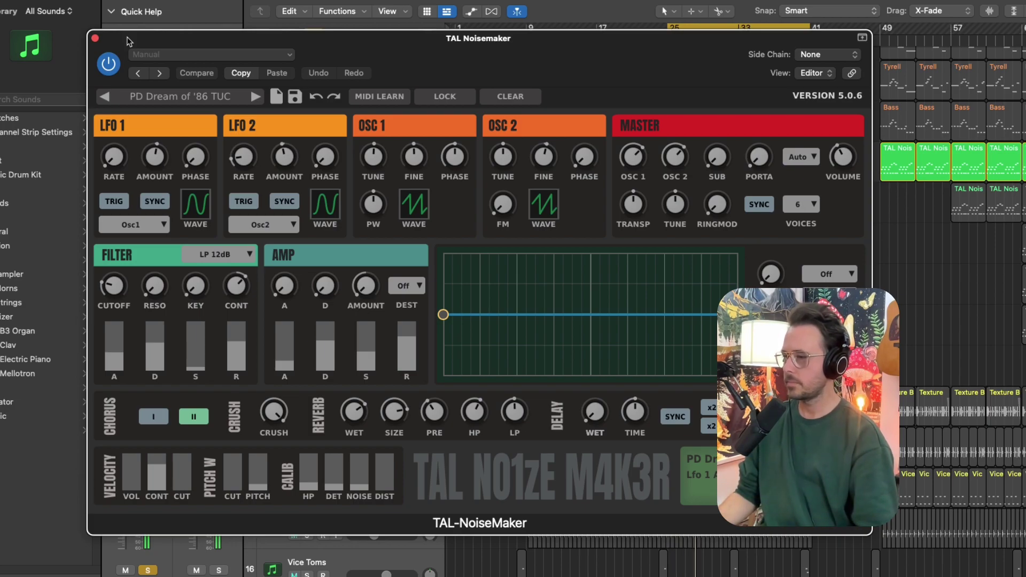
key(super+w)
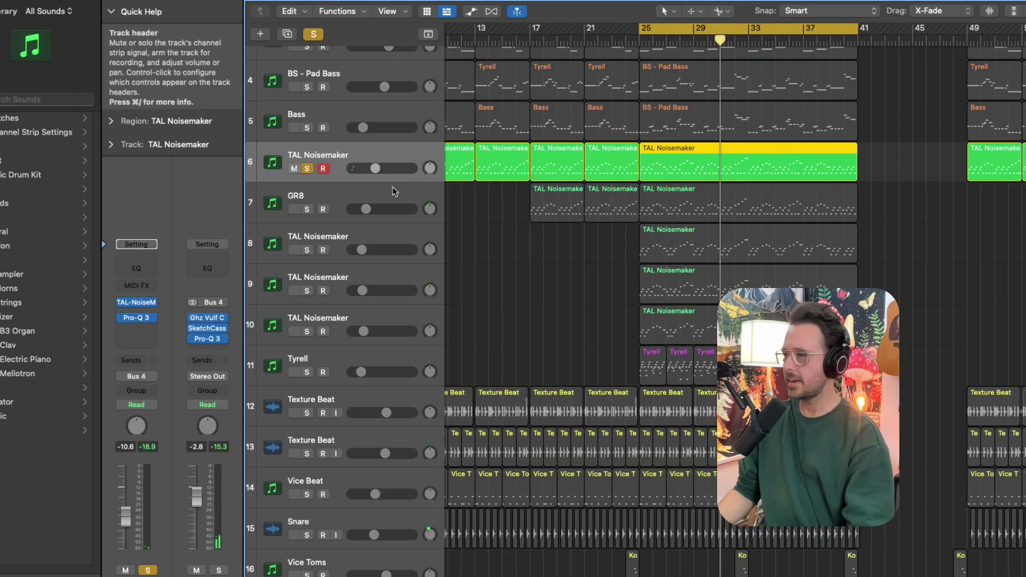
Open track 7's GR-8 synth and browse its preset categories, keeping the Lead: 80s patch.
click(367, 196)
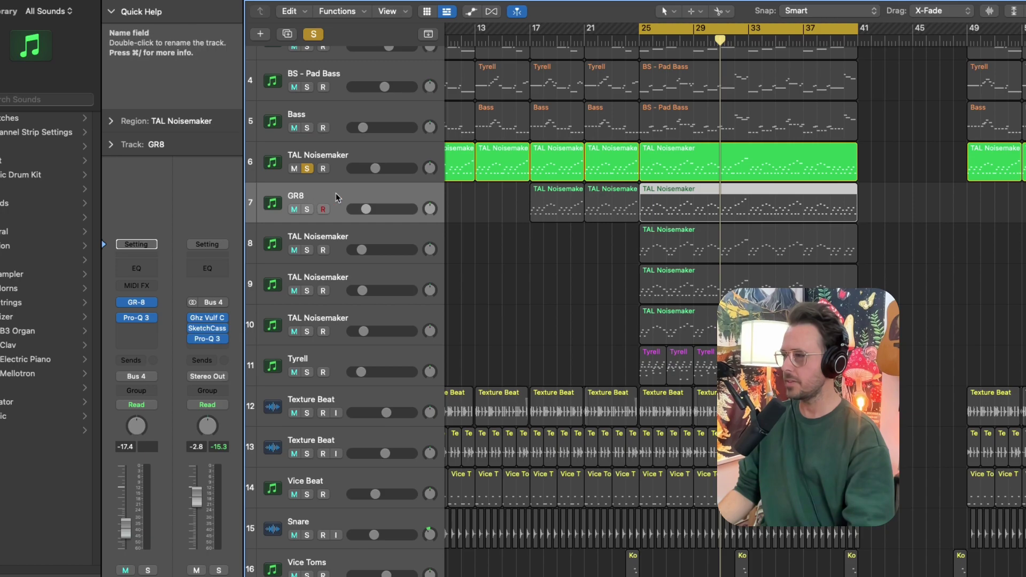
click(137, 302)
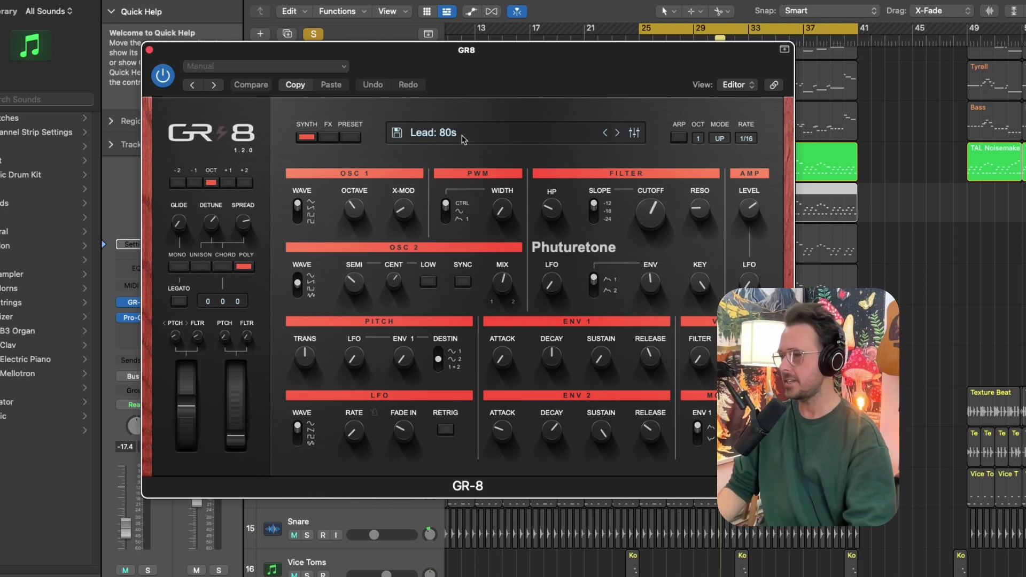
drag(242, 58, 209, 58)
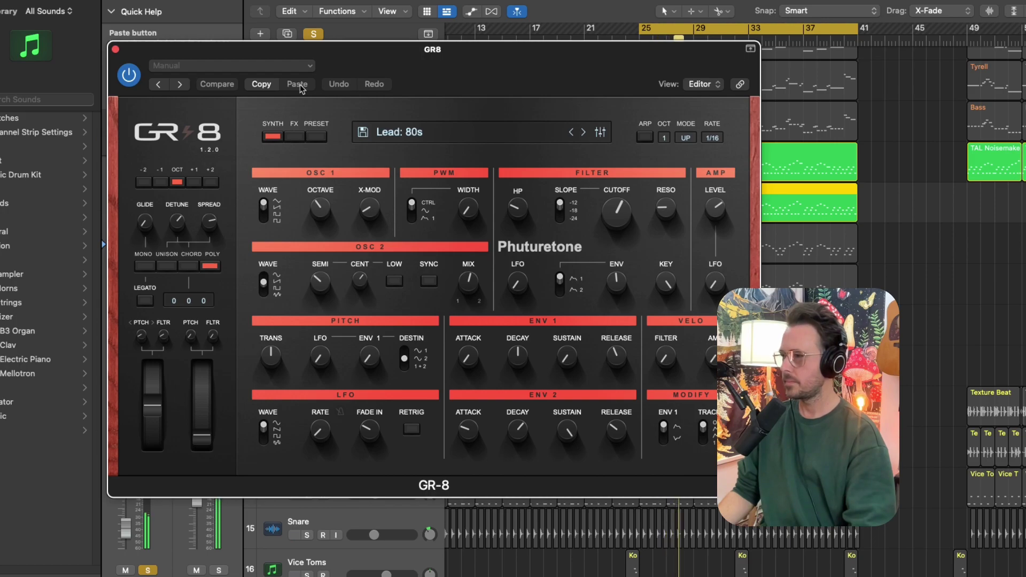
click(398, 132)
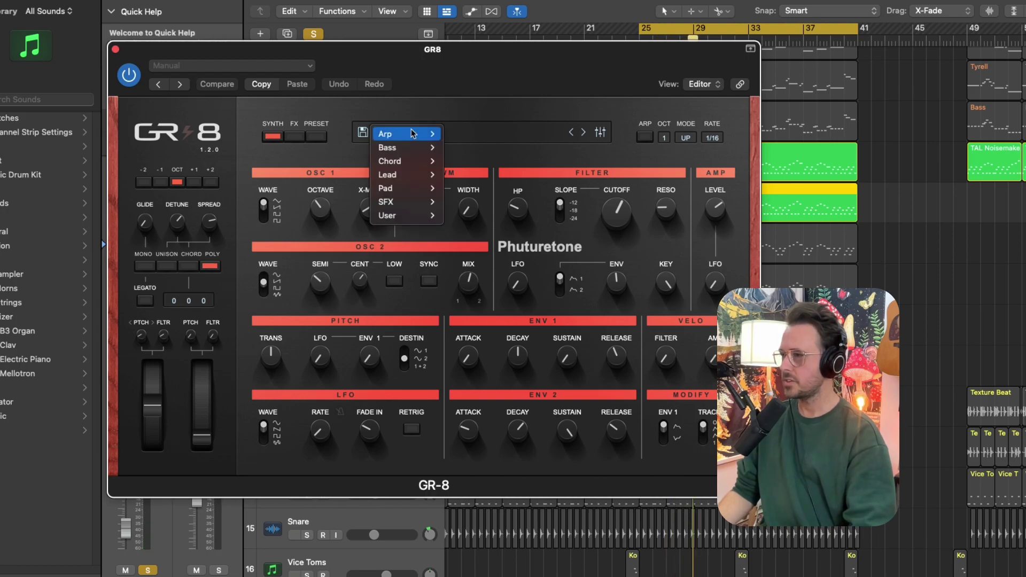
mouse_move(397, 153)
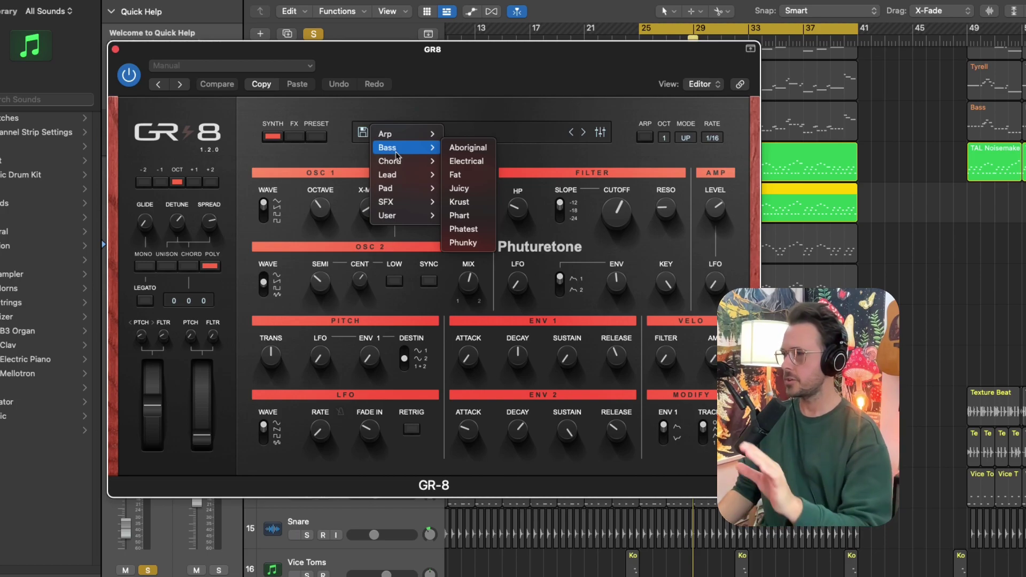
mouse_move(401, 194)
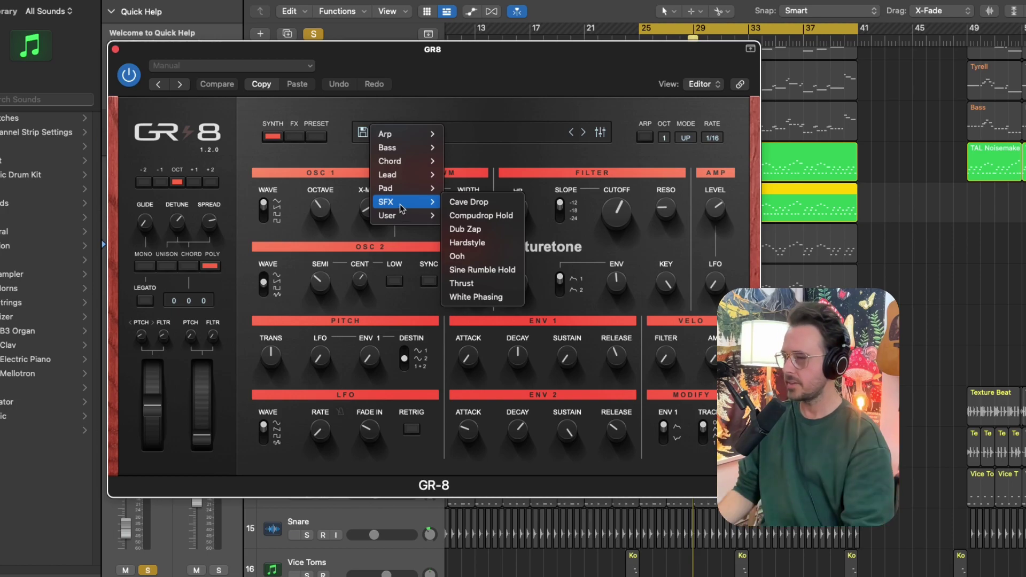
click(436, 87)
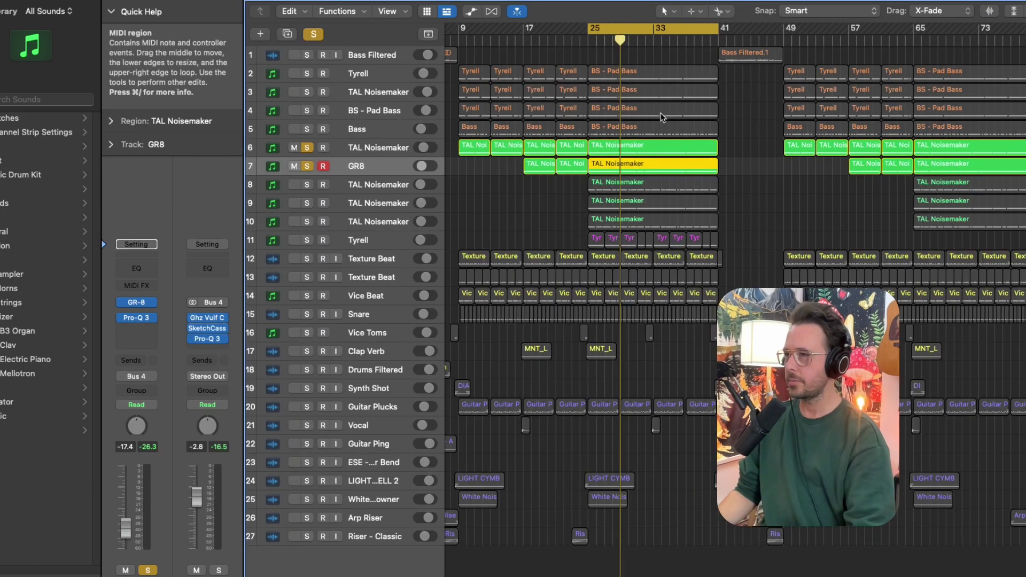
Show track 8's TAL Noisemaker KB Big Synth FN patch, then the PD Lightstorm TUC instance.
key(super+Down)
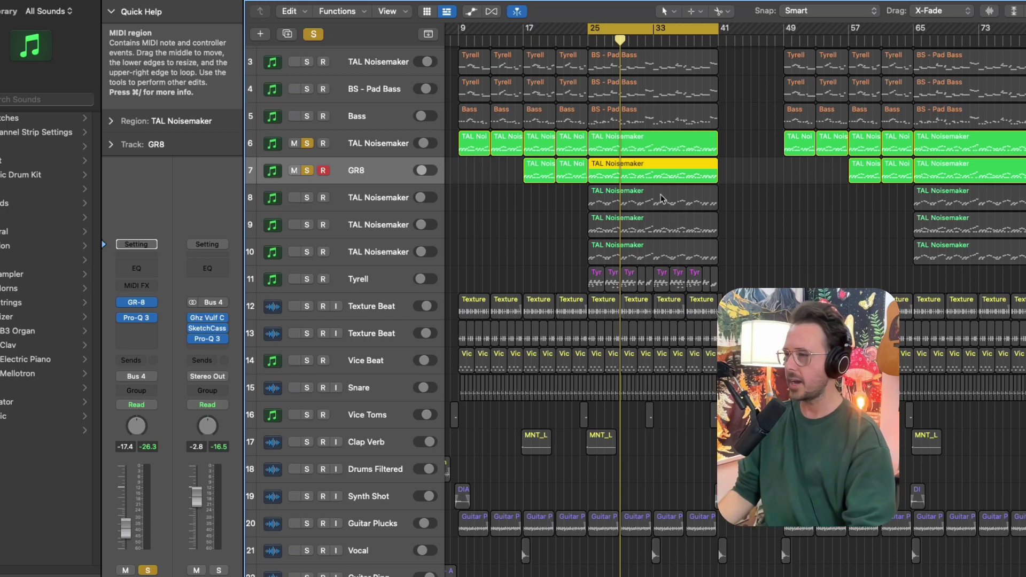
click(381, 200)
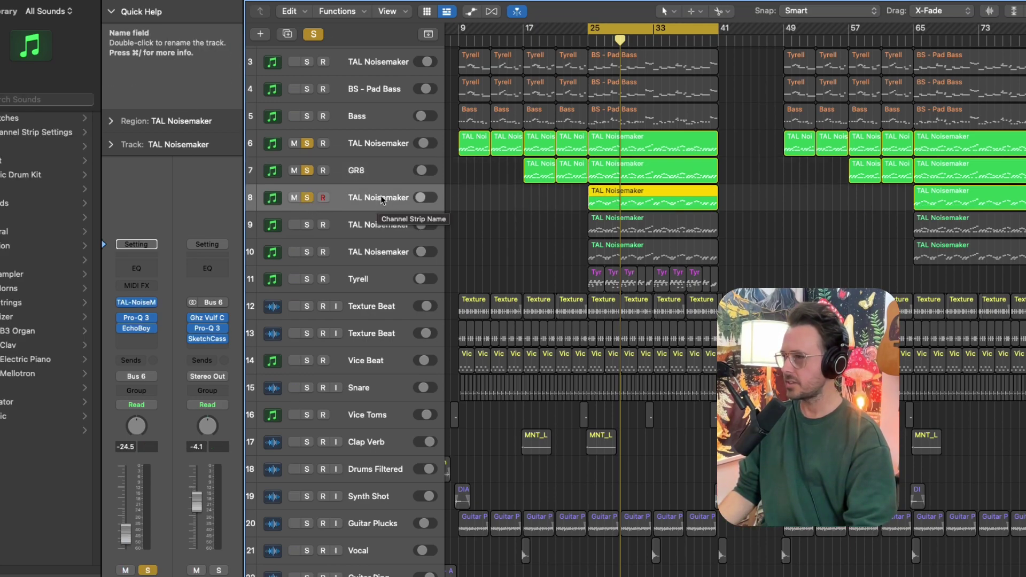
key(v)
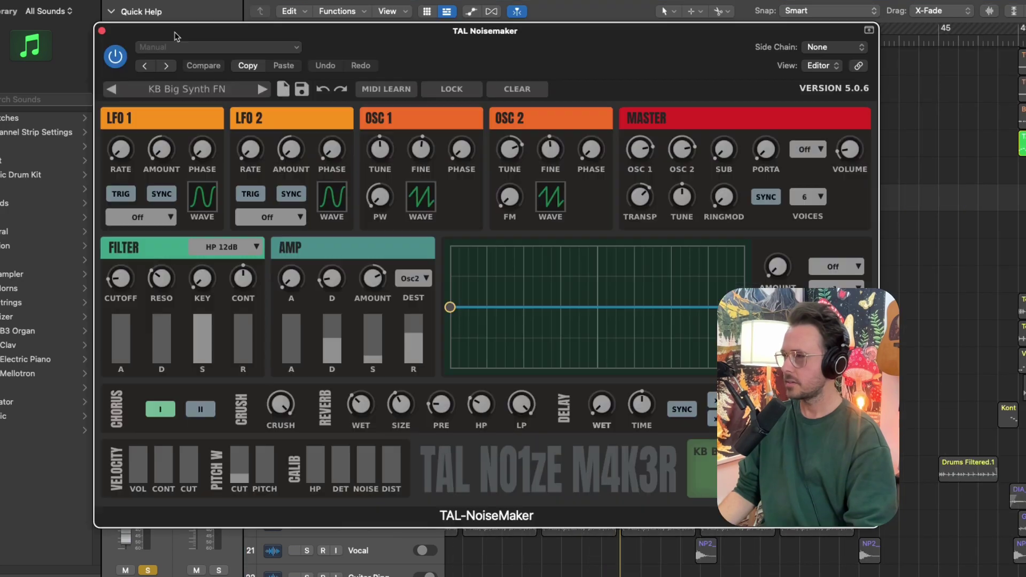
click(101, 31)
click(224, 102)
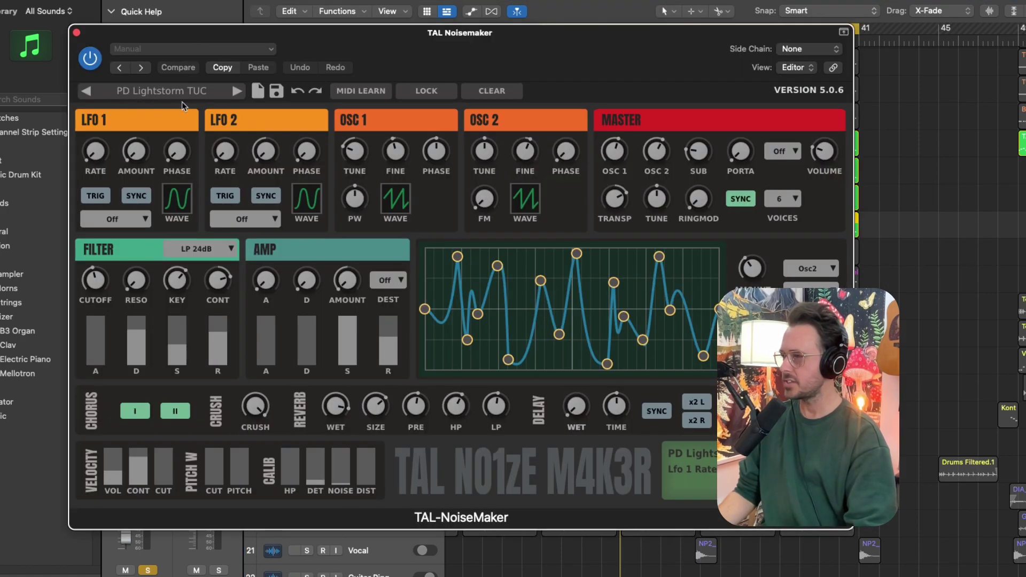
Close the TAL Noisemaker window, select tracks 8 and 9, and restart playback from bar 25.
click(76, 34)
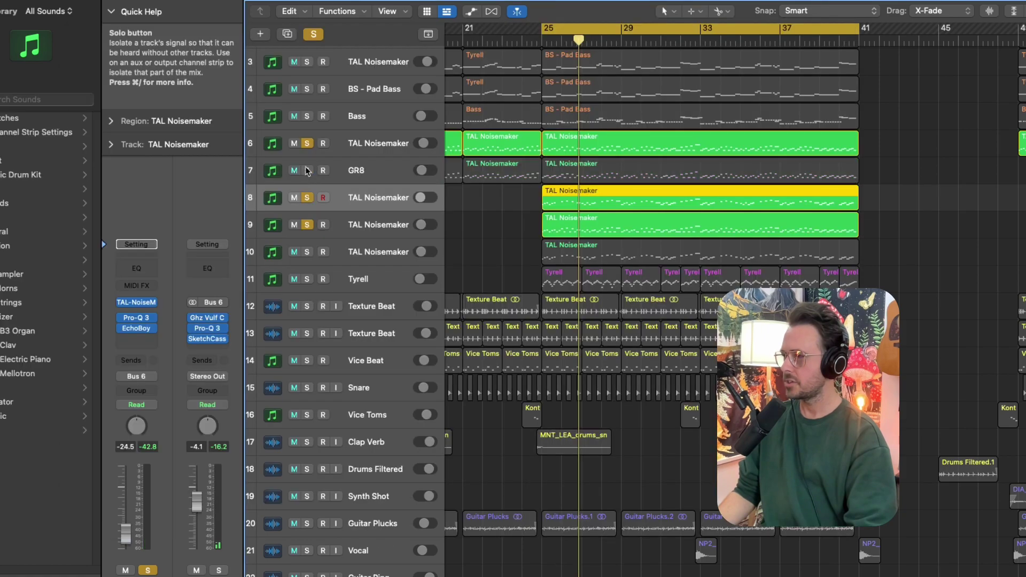
click(316, 206)
click(374, 227)
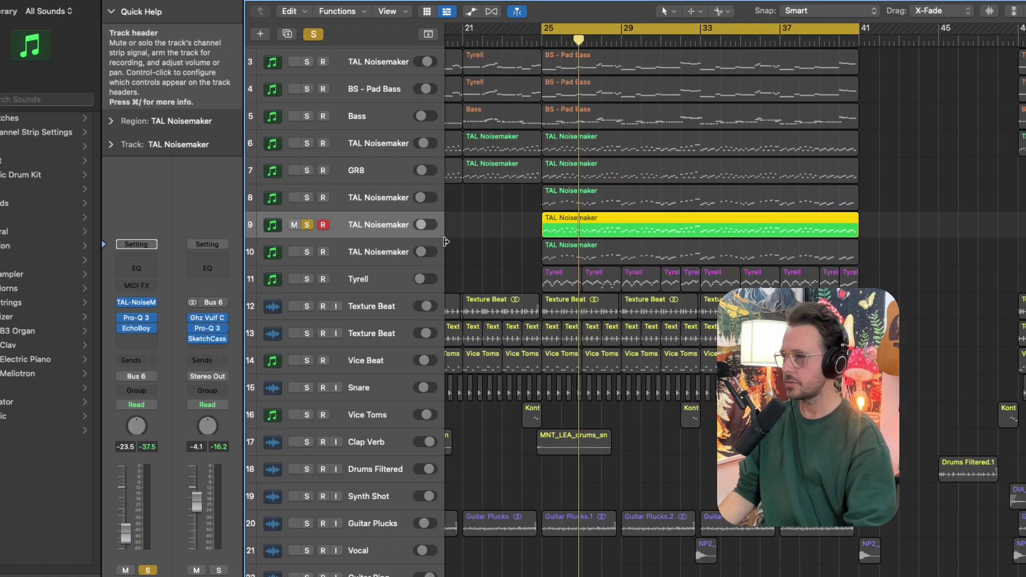
key(space)
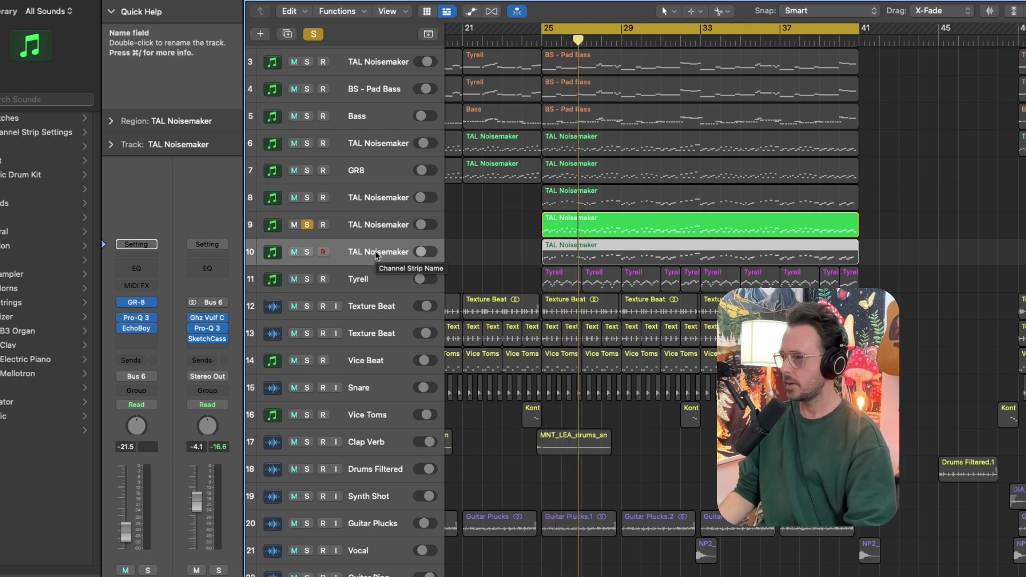
Rename track 10 to 'GR 8', check its Lead: Classic Trance preset, then solo and play it.
click(404, 252)
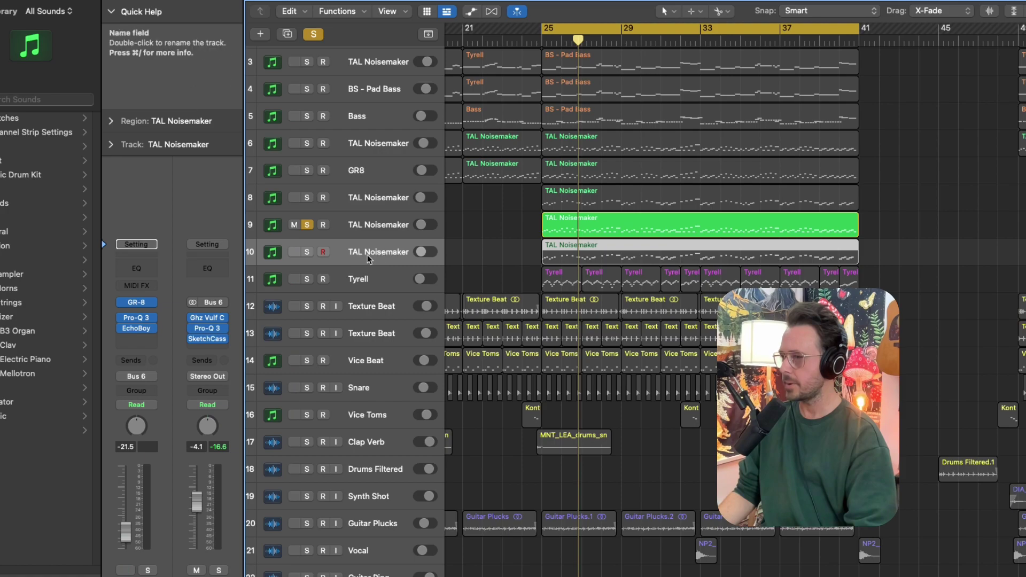
text(GR 8)
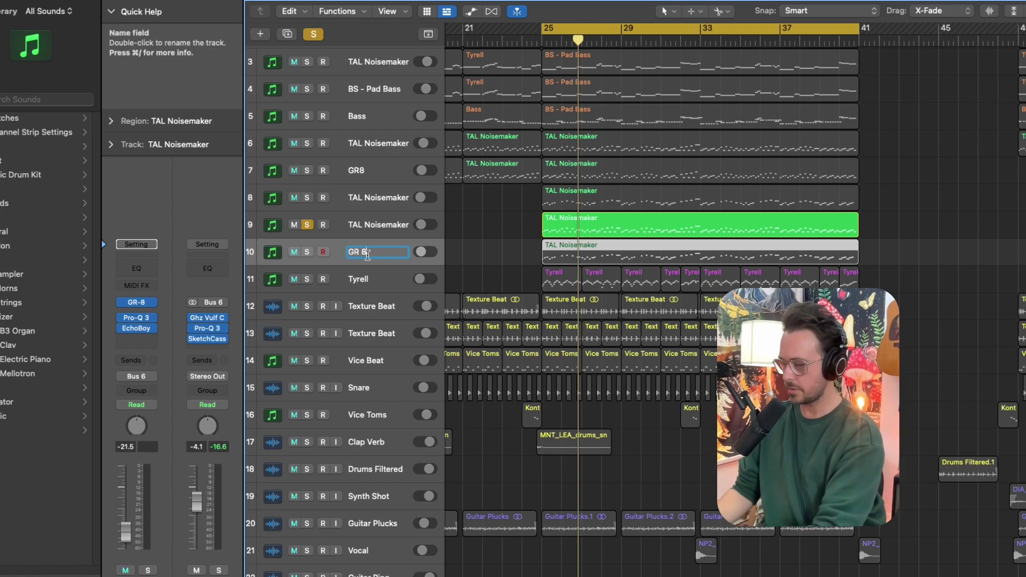
key(Return)
key(v)
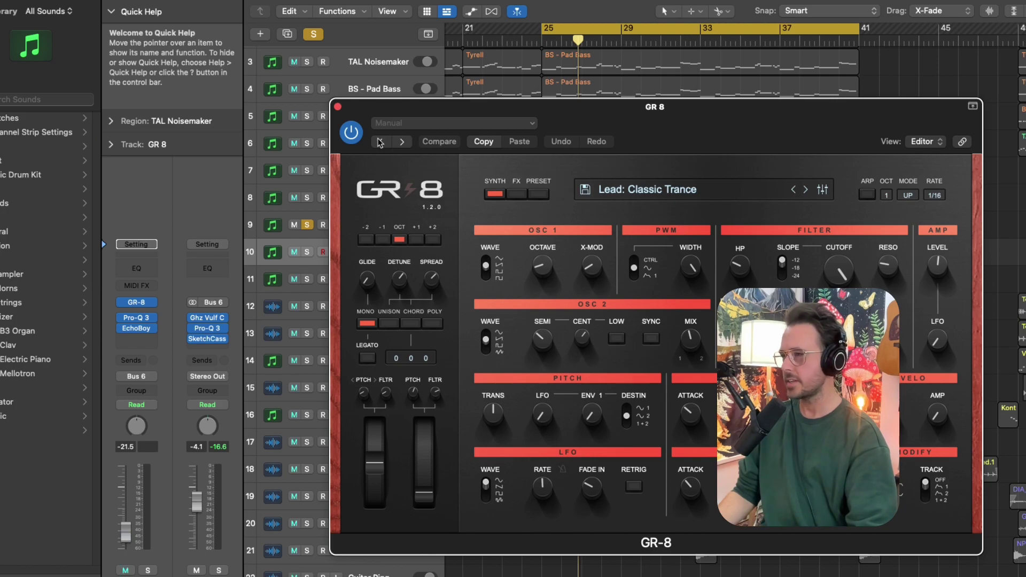
key(v)
click(307, 251)
key(space)
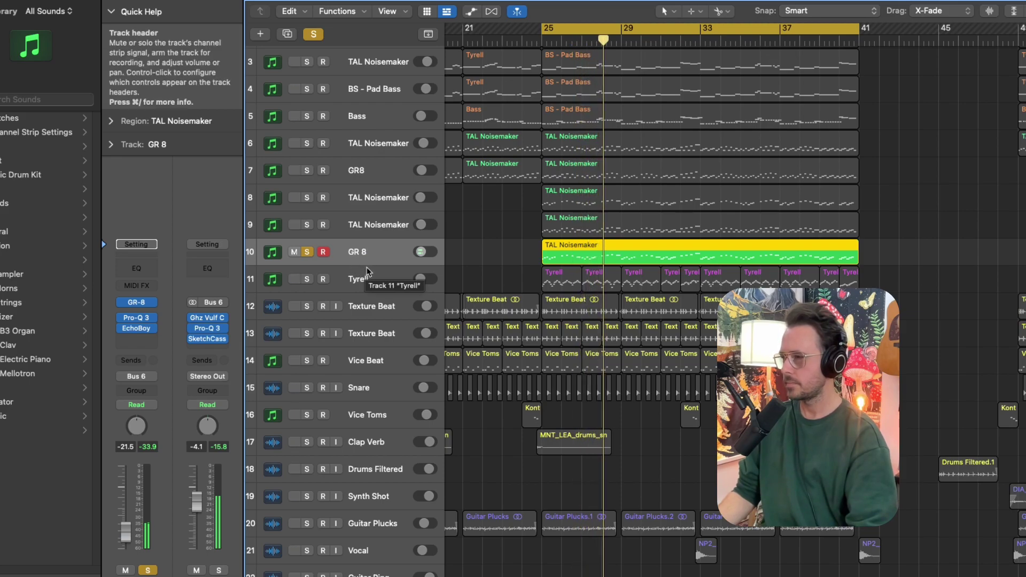
Inspect the SketchCassette effect on the TOP LEAD bus, then close its window.
key(super+Left)
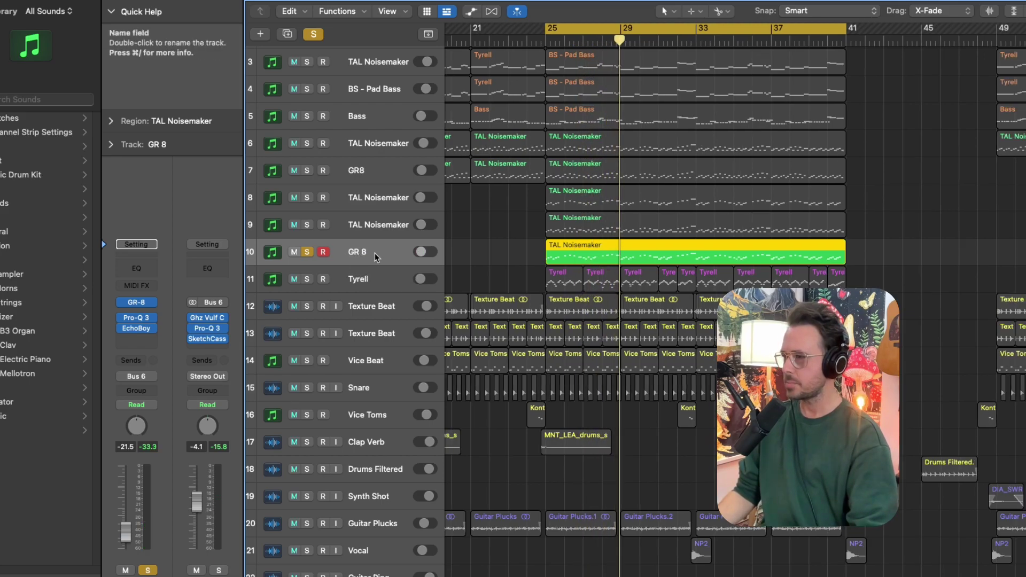
click(208, 340)
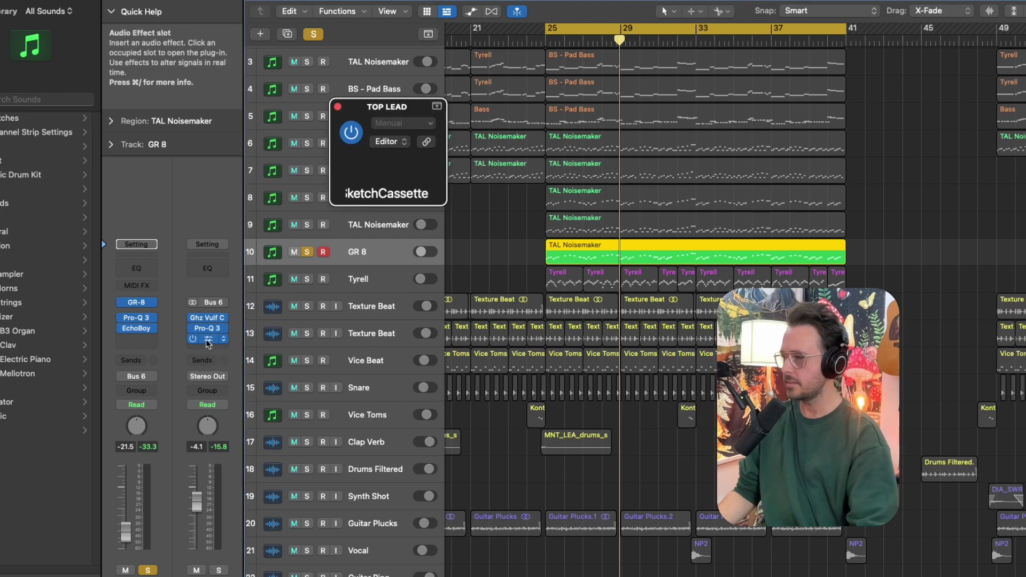
mouse_move(409, 104)
mouse_down()
mouse_move(234, 42)
mouse_move(177, 90)
mouse_up()
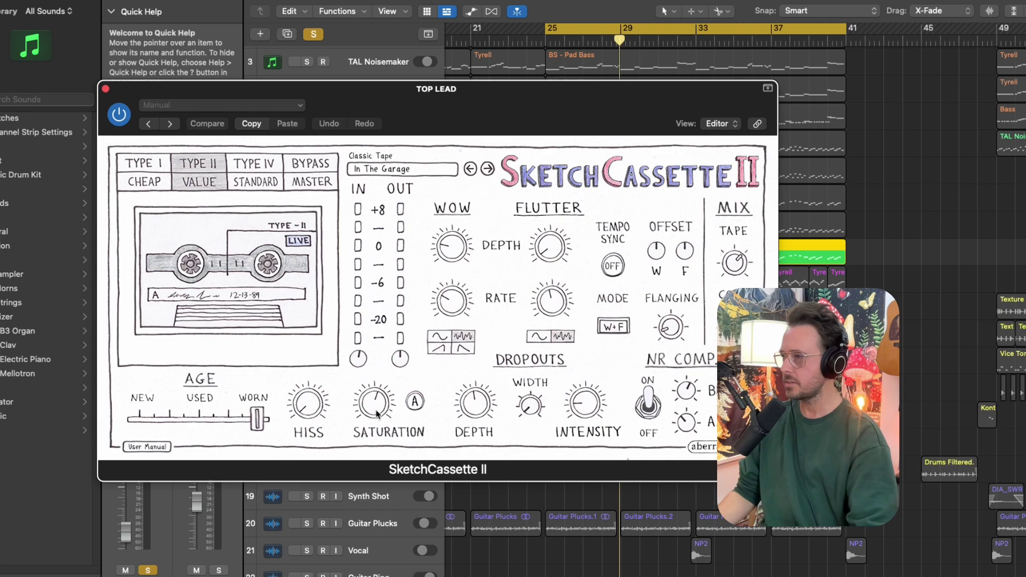
click(105, 89)
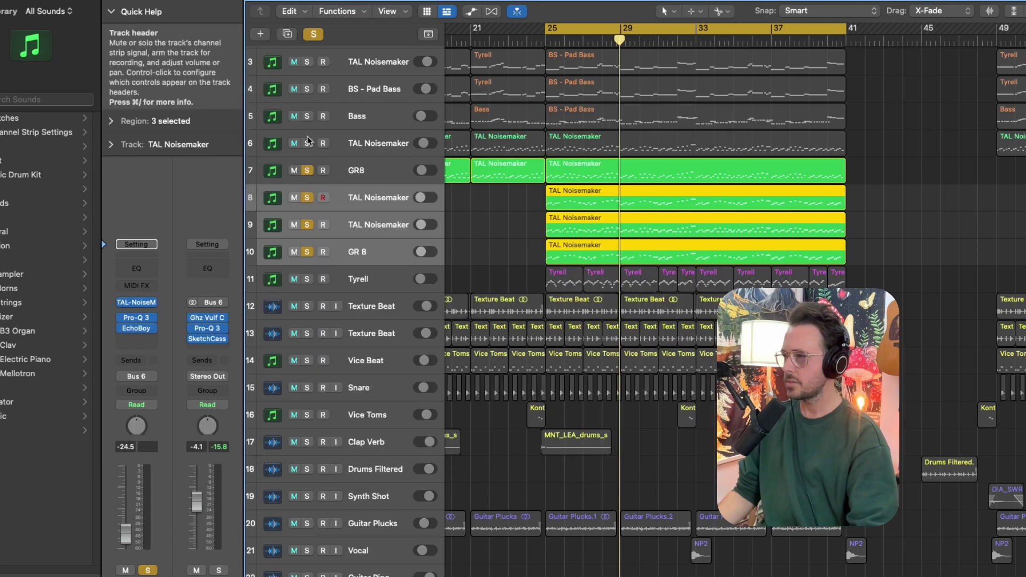
Solo track 6 alongside the other leads and play tracks 6–10 briefly.
click(307, 143)
key(space)
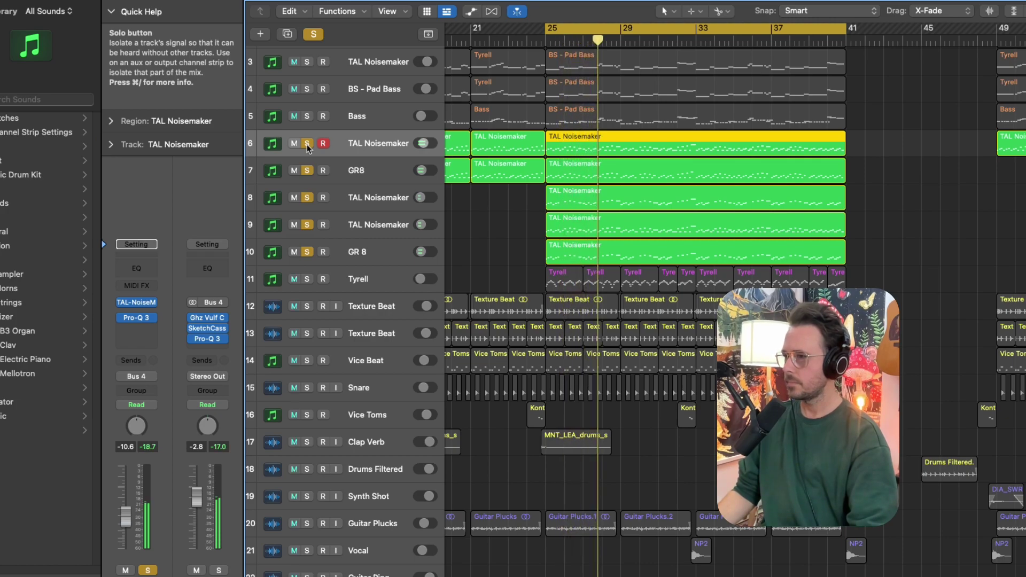
key(space)
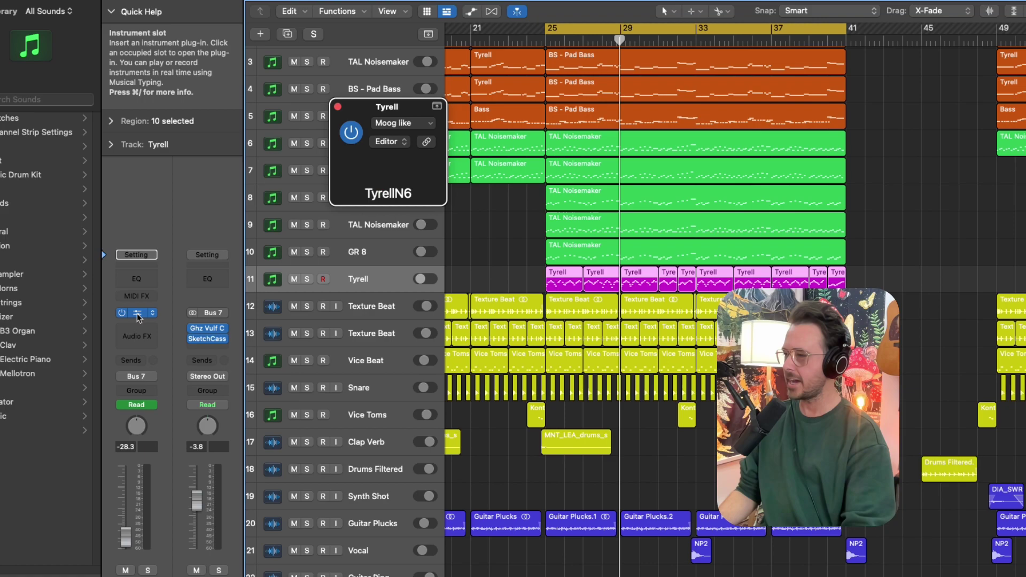
With the TyrellN6 Moog like preset window moved aside, solo and play the Tyrell track.
drag(436, 110, 173, 46)
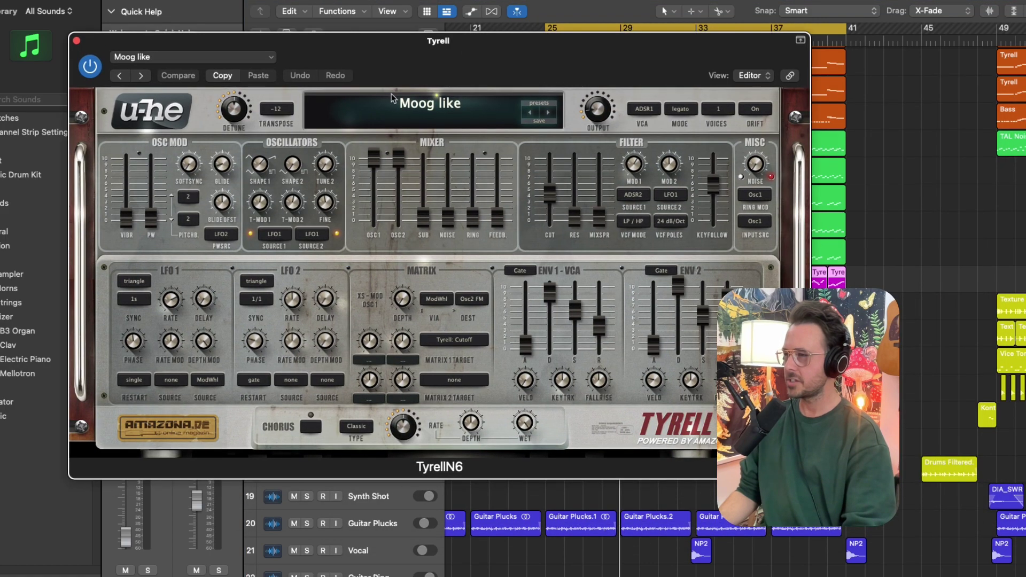
key(s)
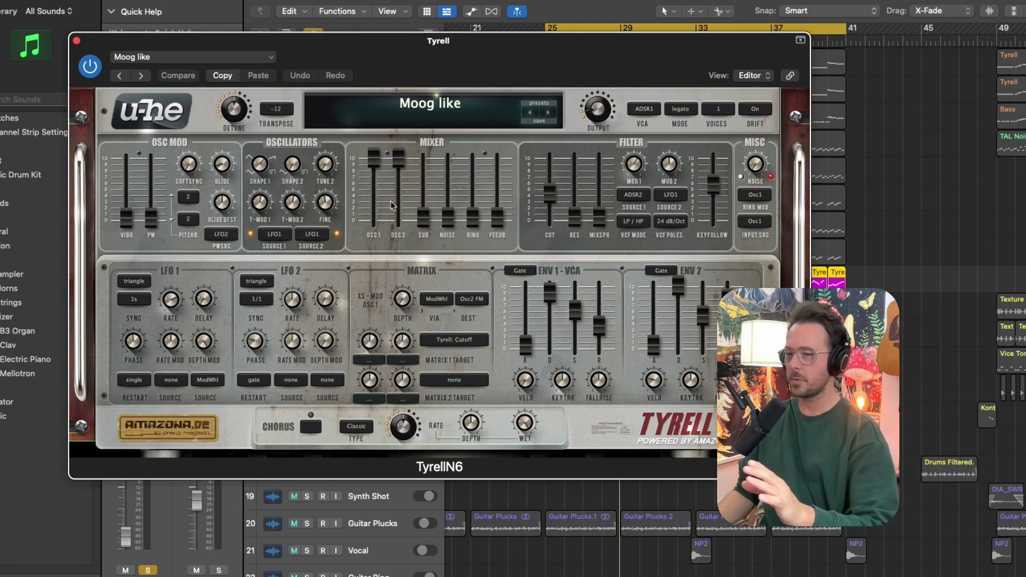
key(space)
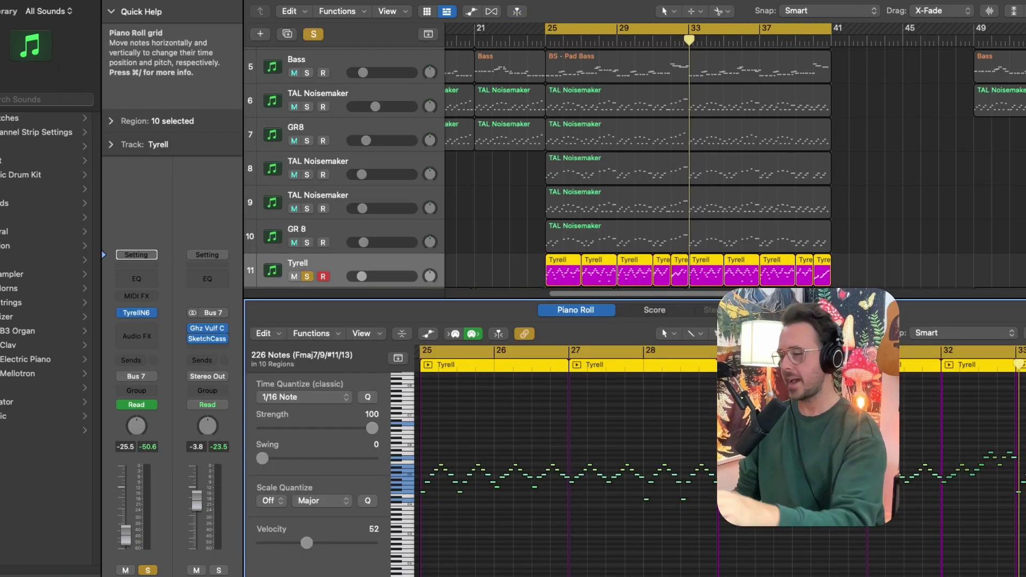
Loop the closing bars of the Tyrell part and play them.
key(super+Left)
key(super+Left)
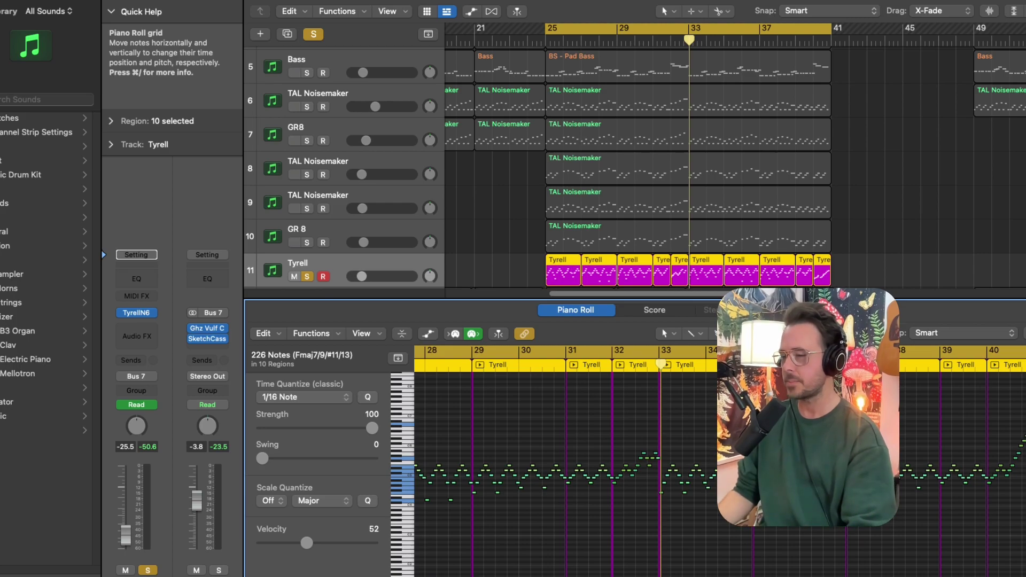
scroll(653, 354, right, 5)
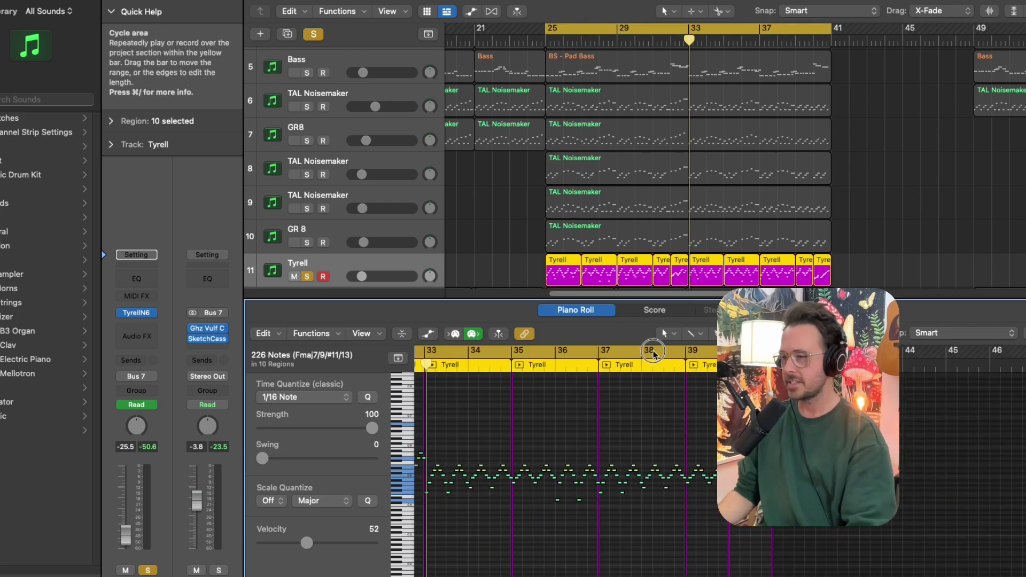
click(653, 354)
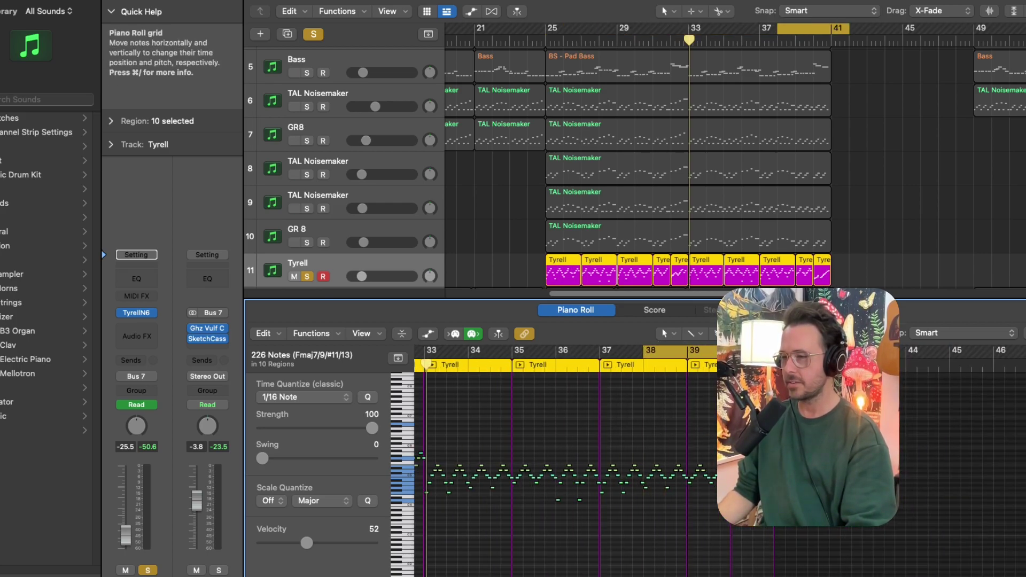
key(space)
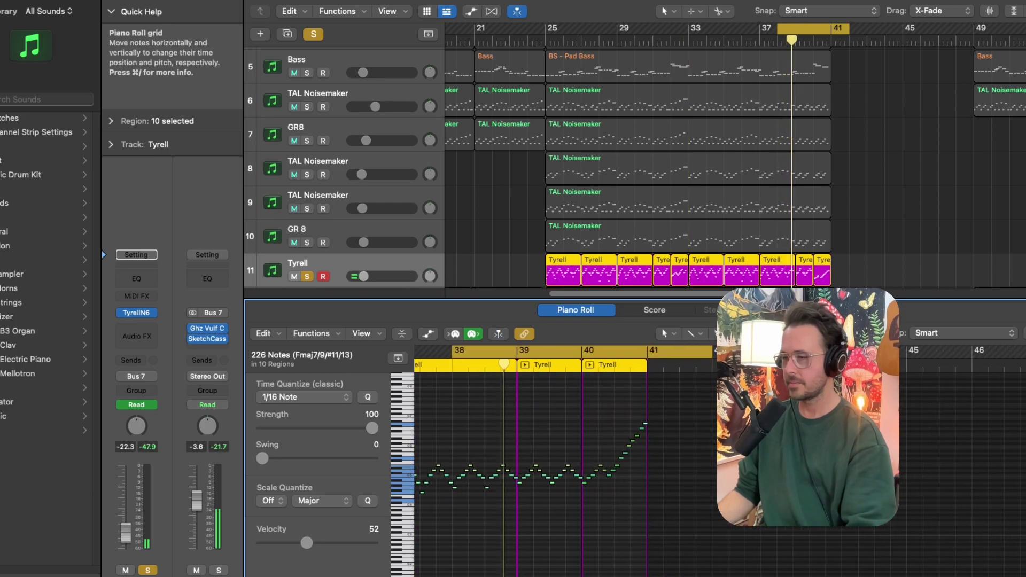
Zoom in on the final arpeggio notes, close the Piano Roll, and start the cycle at bar 25.
key(super+Right)
key(super+Right)
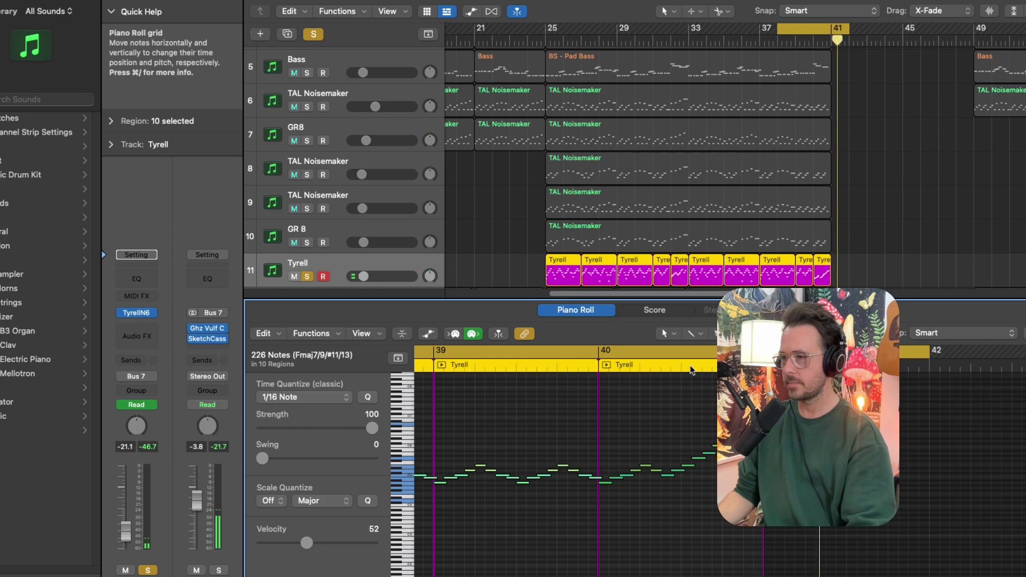
key(p)
drag(609, 29, 827, 31)
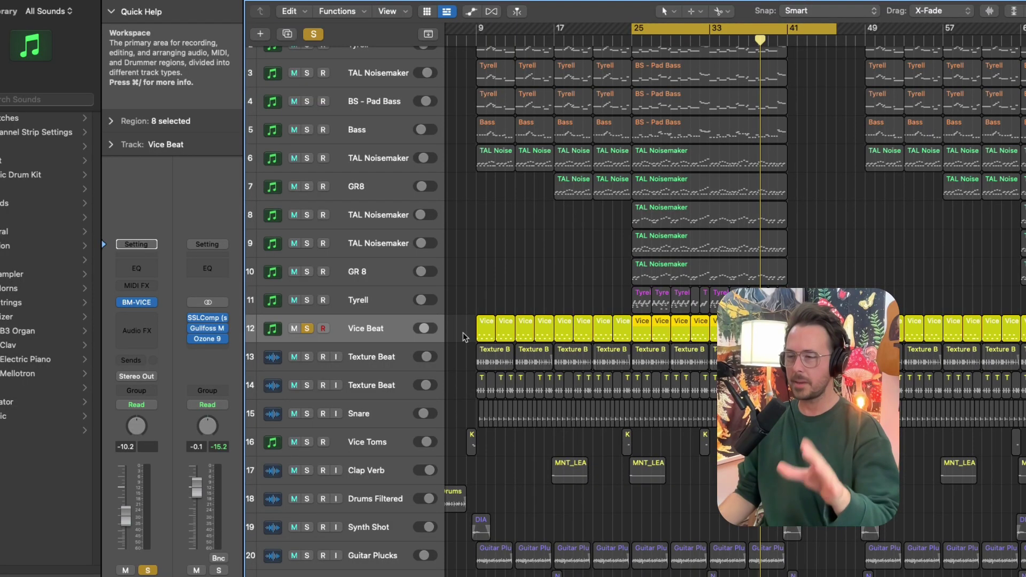
Play the soloed drum loop and move the Vice Toms track up under Snare.
key(space)
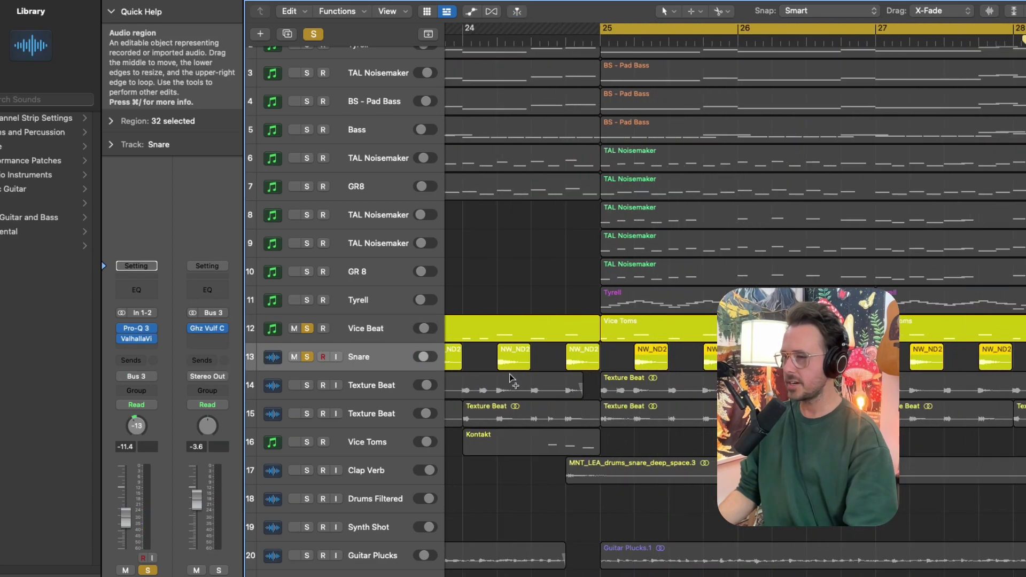
key(space)
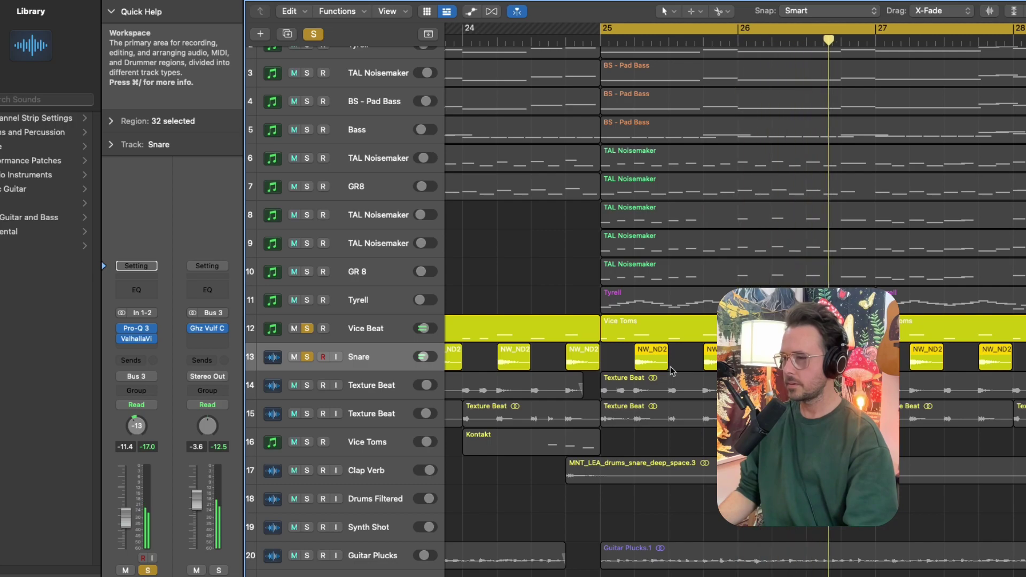
scroll(652, 371, down, 3)
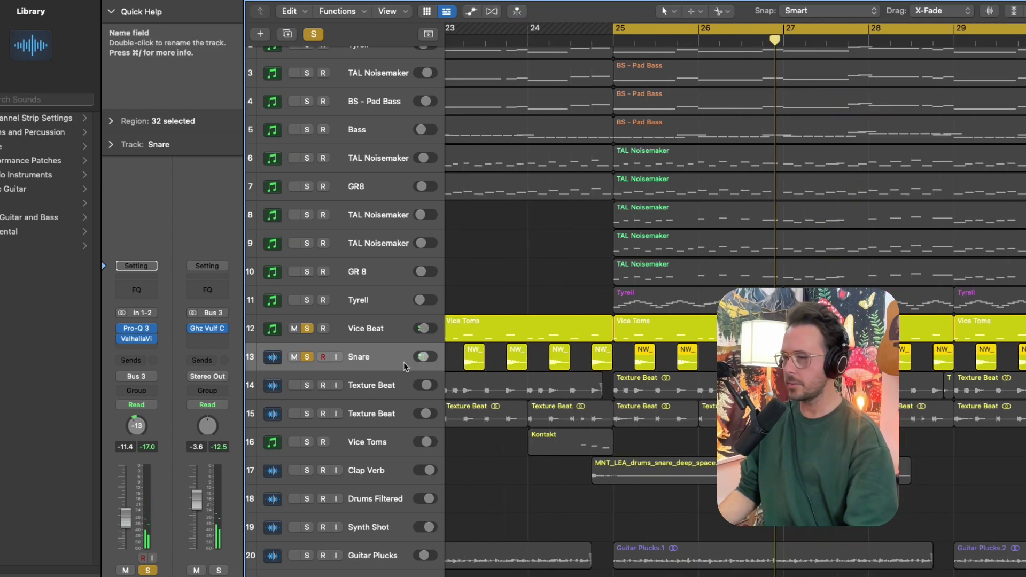
scroll(404, 367, down, 2)
drag(369, 442, 309, 393)
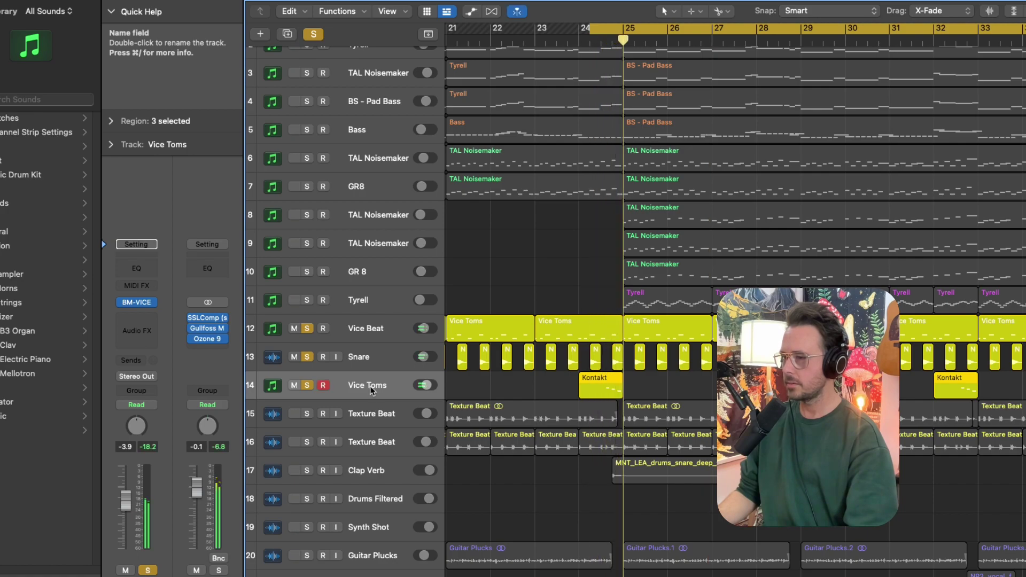
key(space)
Select the clap reverb region on Clap Verb and replay the soloed drum tracks.
scroll(538, 472, right, 3)
click(538, 472)
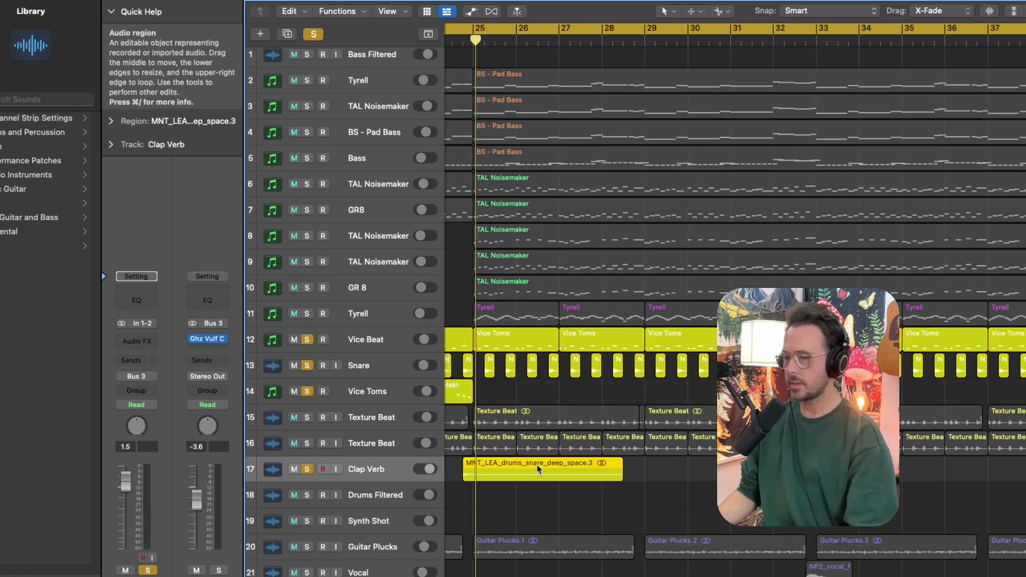
scroll(537, 472, down, 5)
key(space)
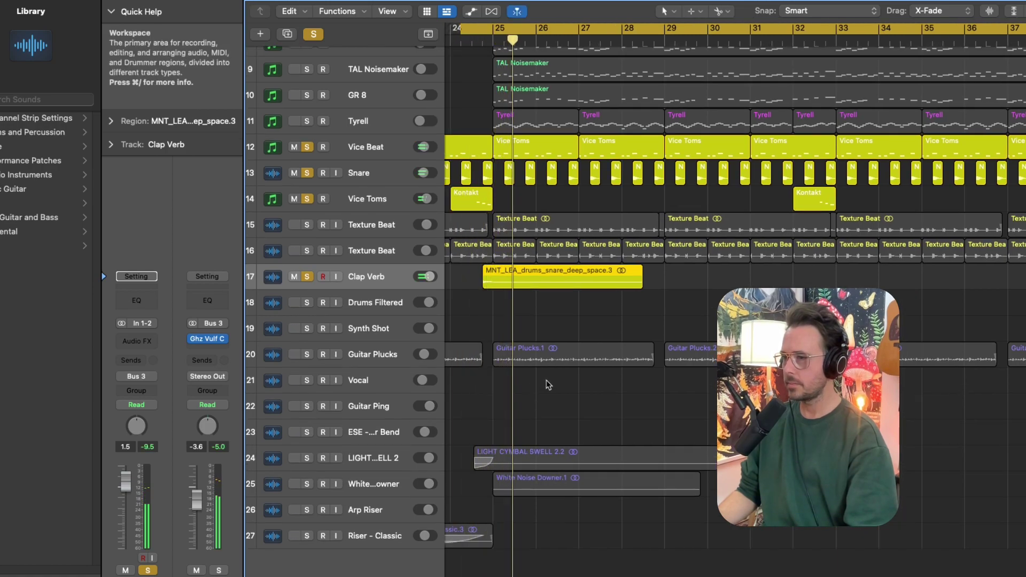
scroll(546, 383, left, 1)
key(super+Left)
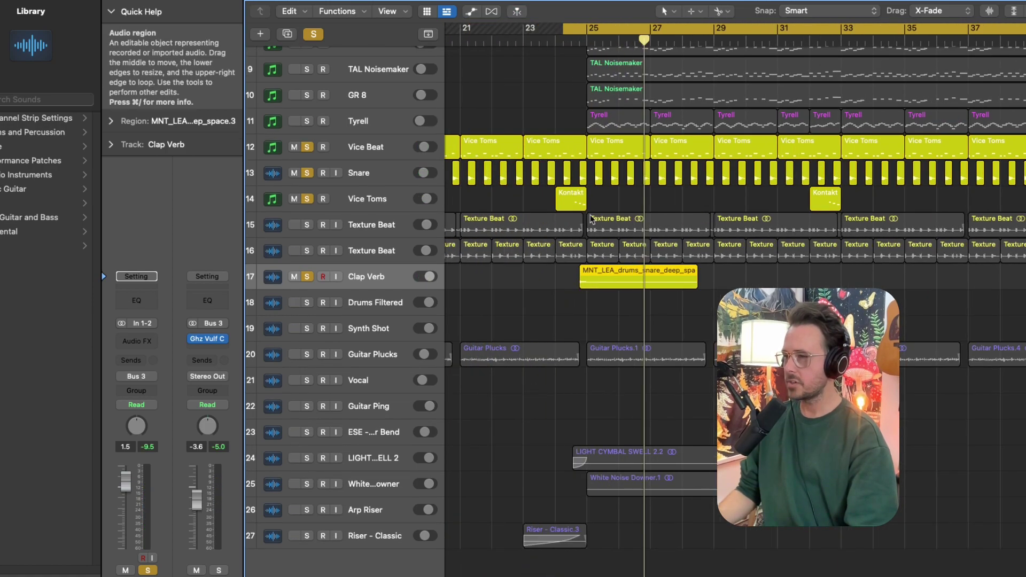
Clear all solos, then solo the drum tracks from Vice Beat through Clap Verb.
click(373, 229)
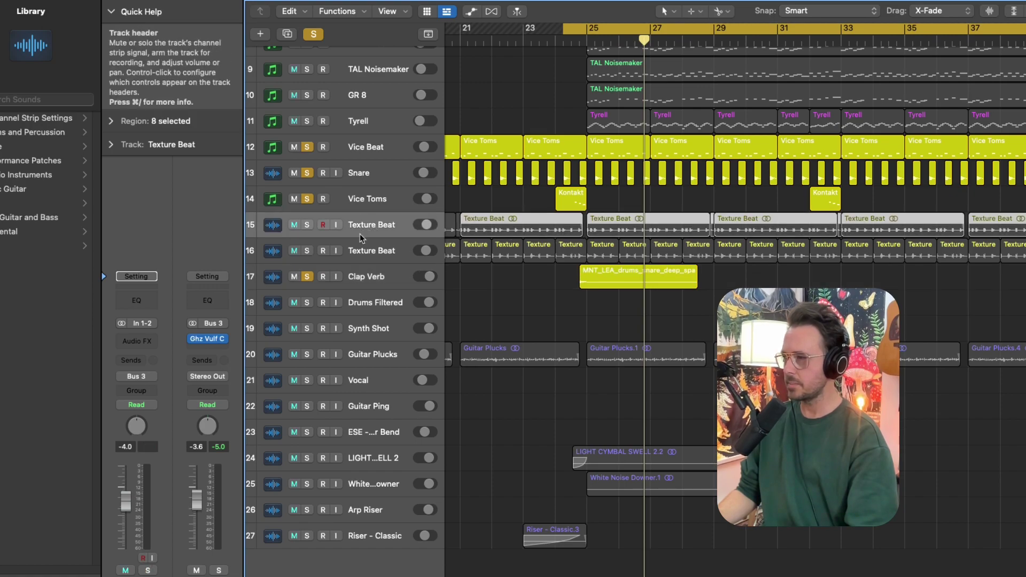
click(314, 34)
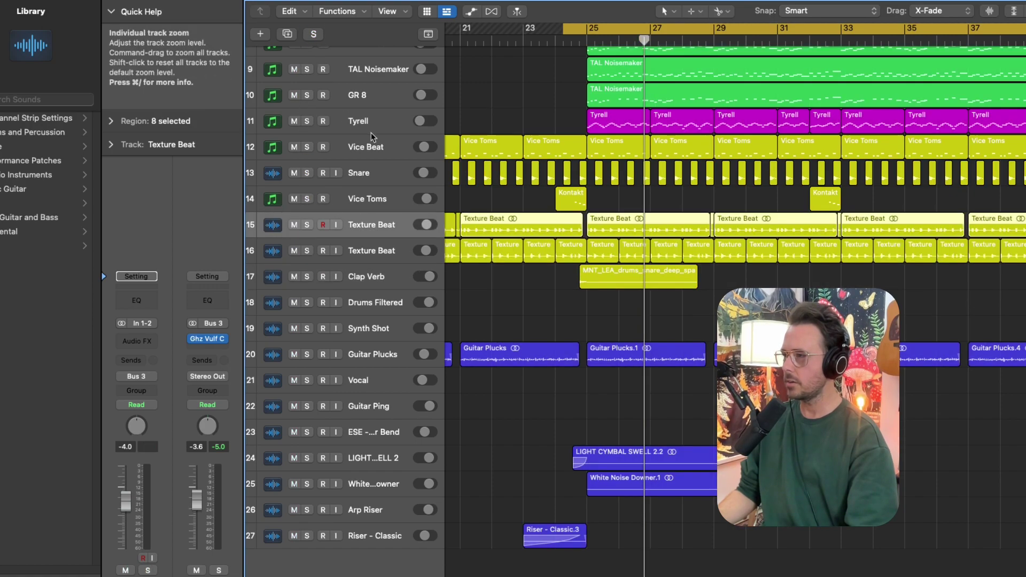
click(366, 148)
shift+click(321, 281)
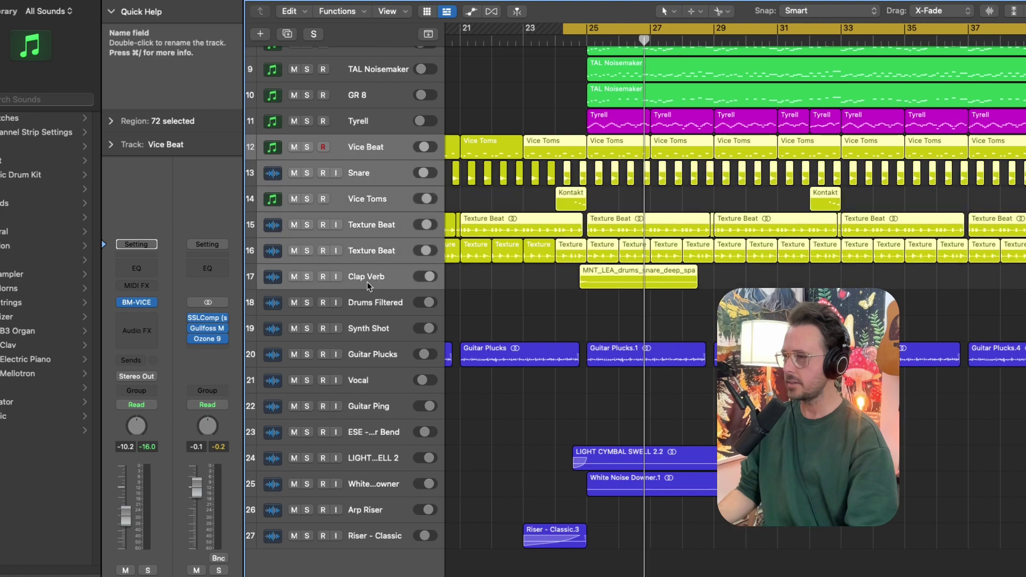
key(s)
click(359, 172)
Open the DRUMS bus Ghz Vulf Compressor and move its window up and left.
click(207, 328)
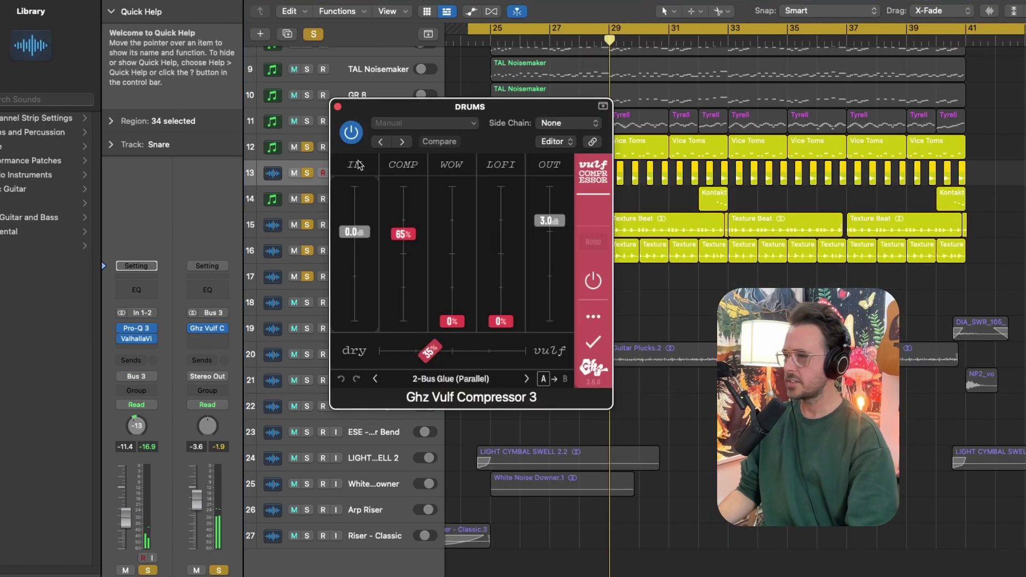
drag(390, 112, 282, 55)
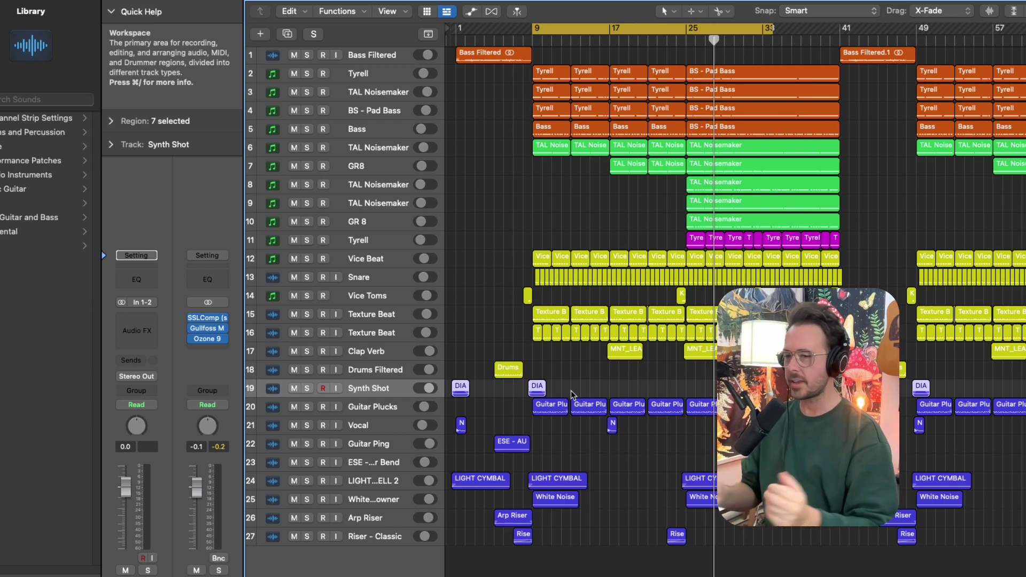
Solo the Synth Shot track and play it from bar 1.
click(308, 390)
key(Return)
key(space)
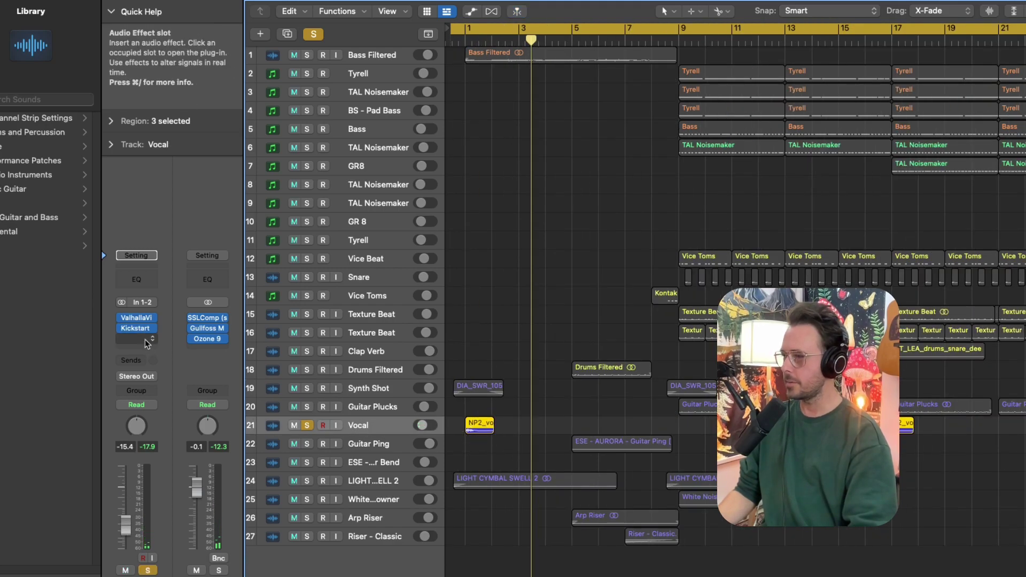
Open Kickstart on the Vocal track, unsolo Guitar Ping, and reset the loop start to bar 1.
click(137, 328)
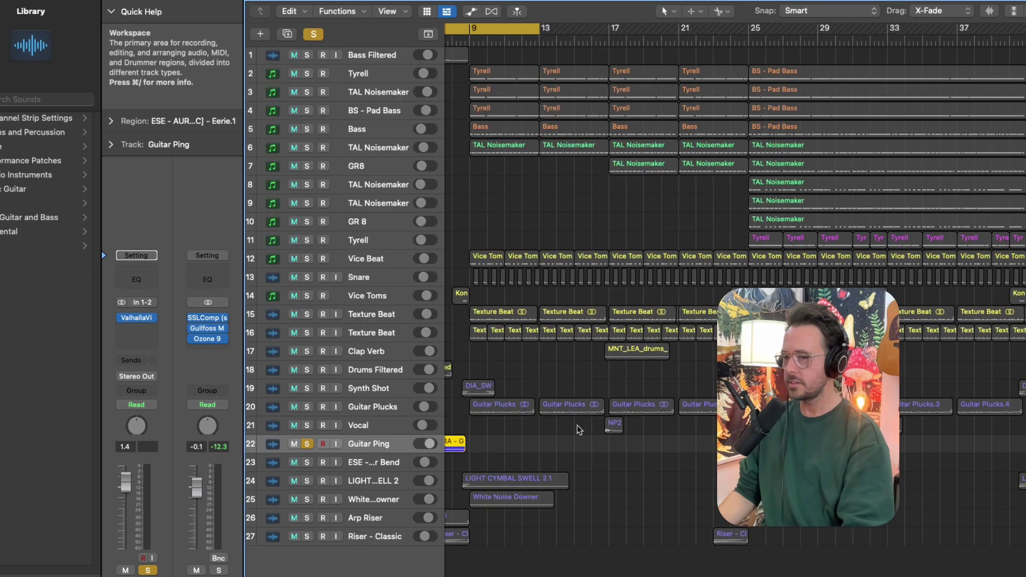
scroll(578, 431, up, 5)
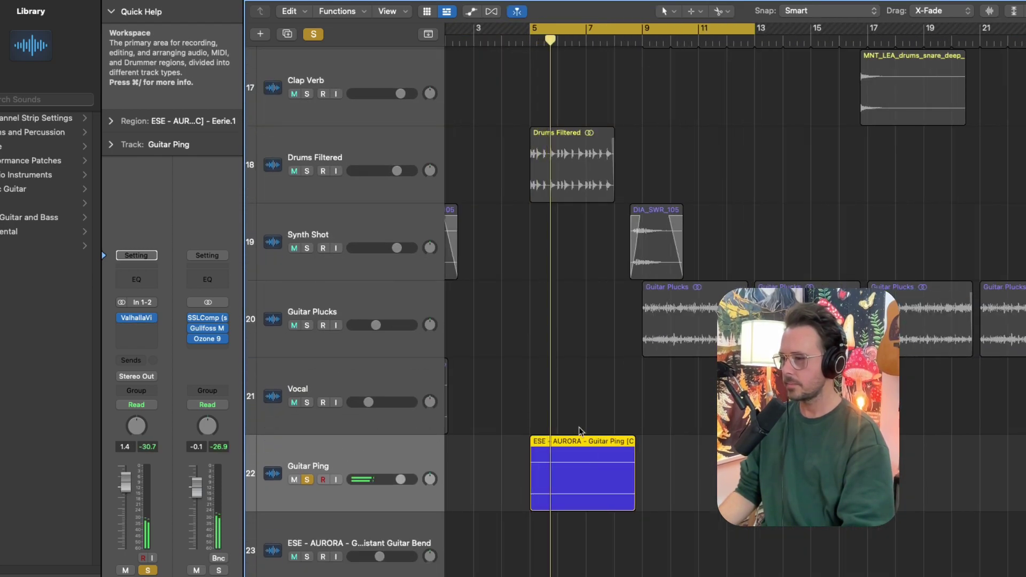
scroll(556, 431, down, 5)
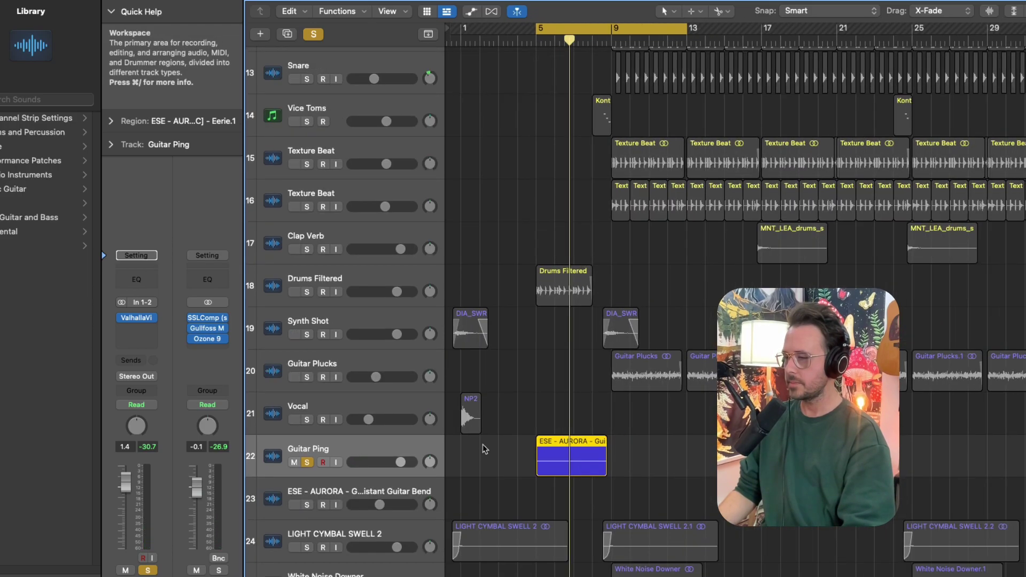
scroll(492, 447, down, 4)
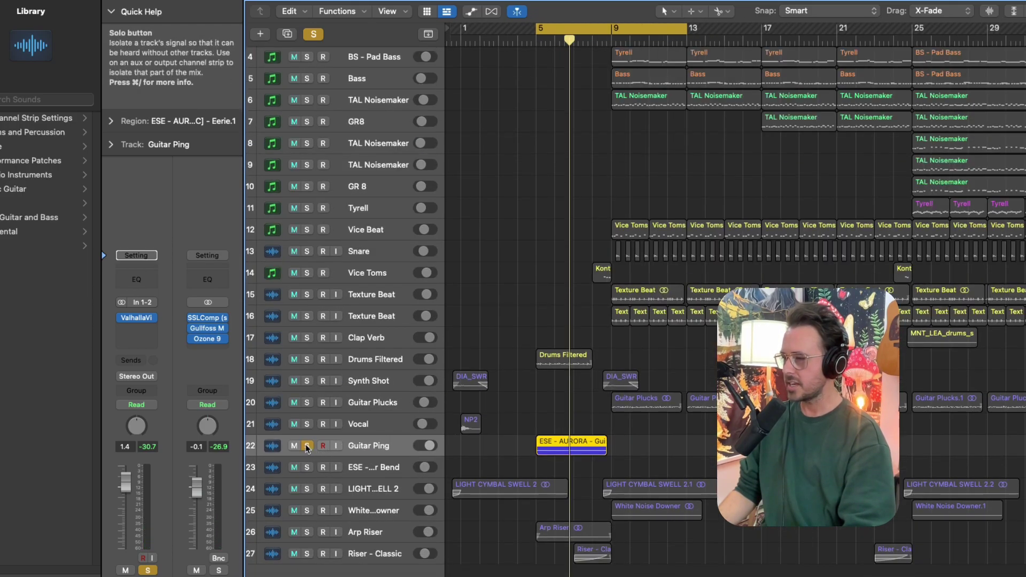
click(308, 447)
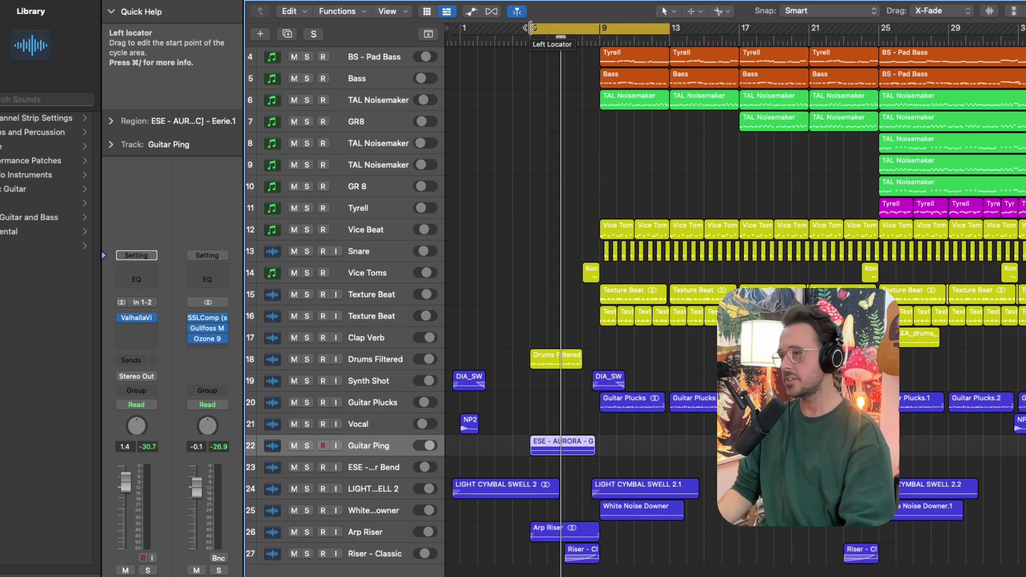
drag(531, 28, 464, 28)
Solo the cymbal swell and white noise downer tracks, then loop and play from bar 9.
click(307, 489)
click(307, 510)
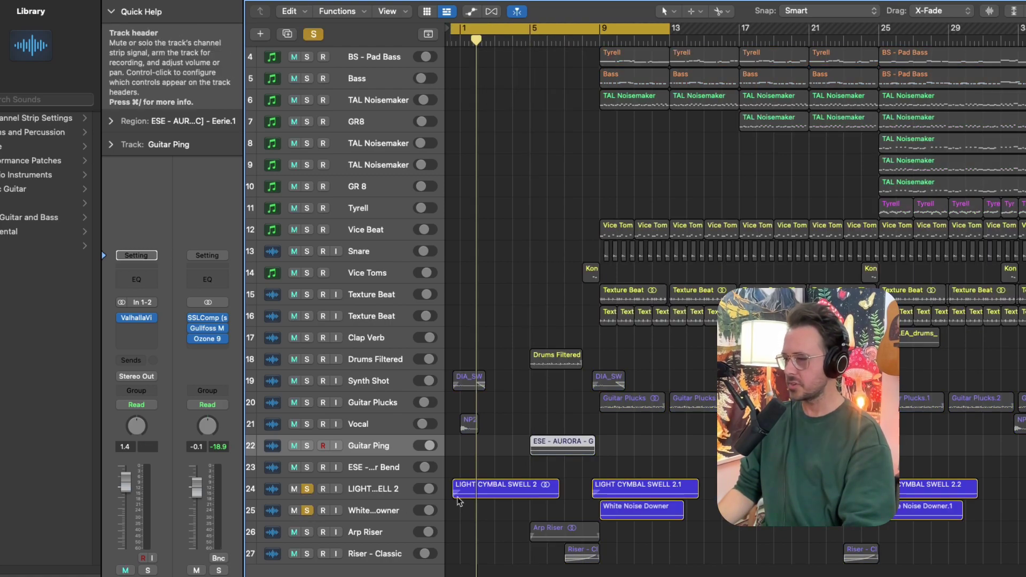
scroll(505, 248, down, 3)
drag(532, 29, 617, 29)
key(space)
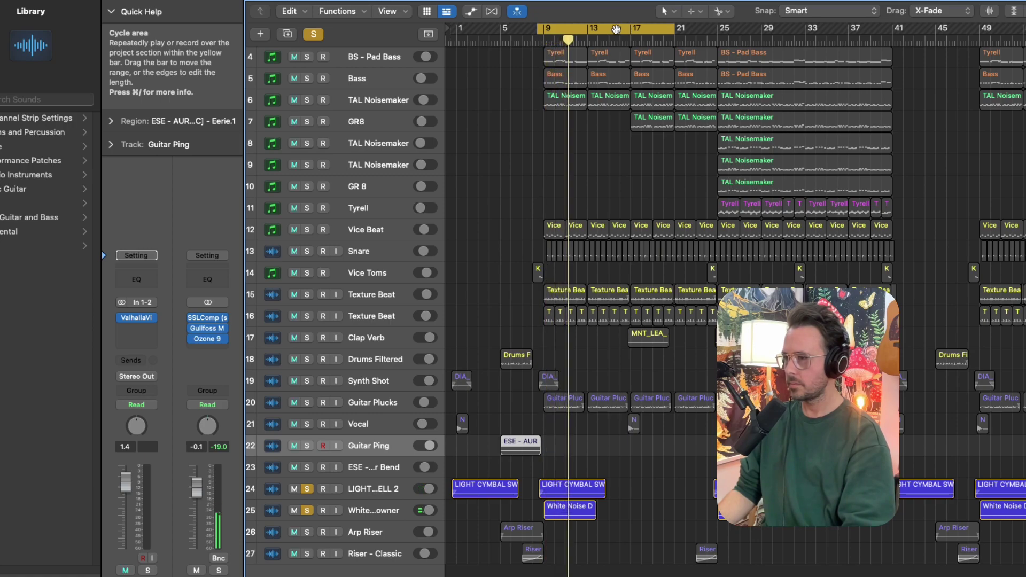
Fit the whole arrangement on screen and turn off cycle looping.
click(616, 29)
key(z)
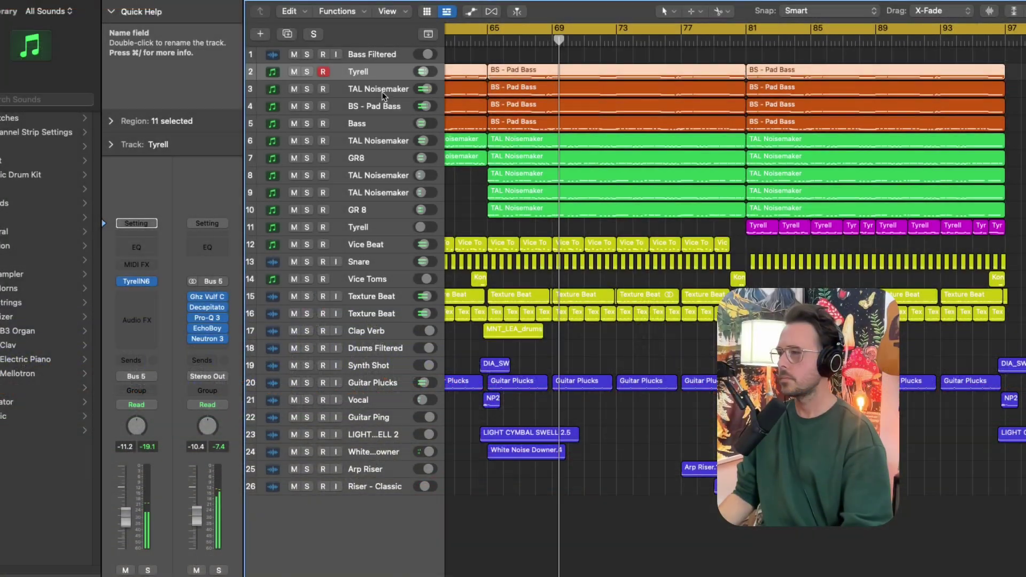
Open track 3's TAL-NoiseMaker synth, showing the BS Knarziger FN preset.
click(383, 90)
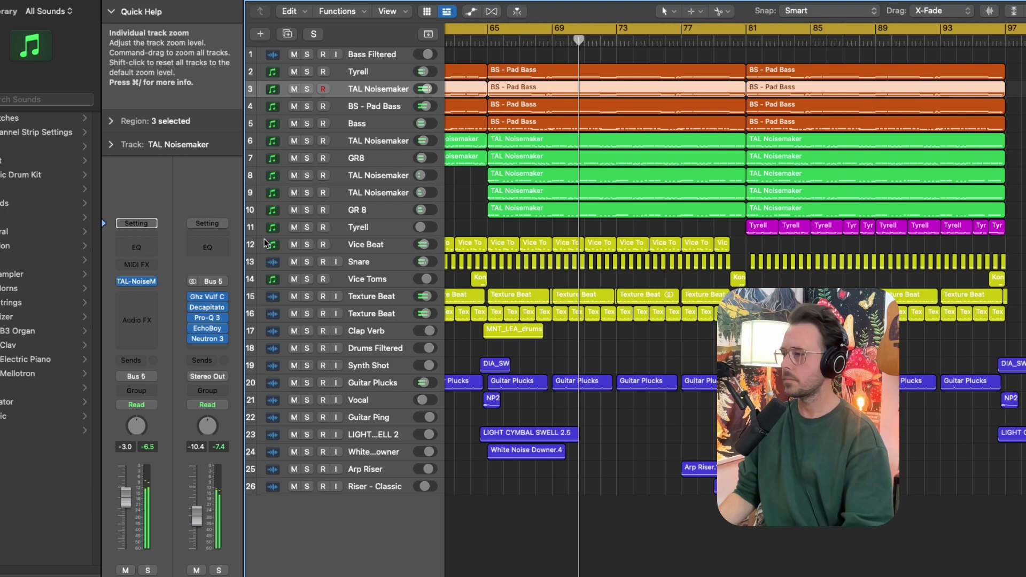
click(136, 283)
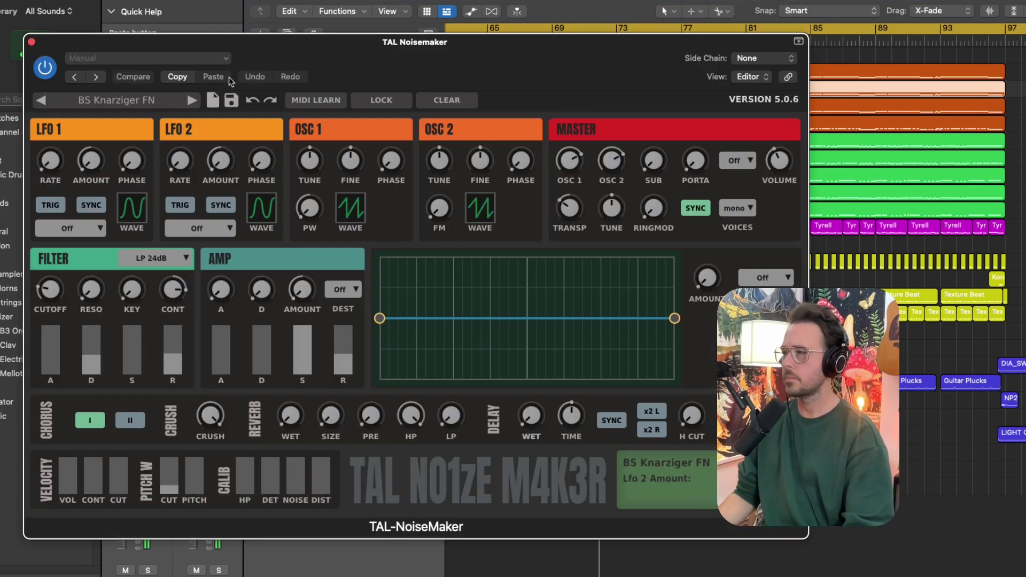